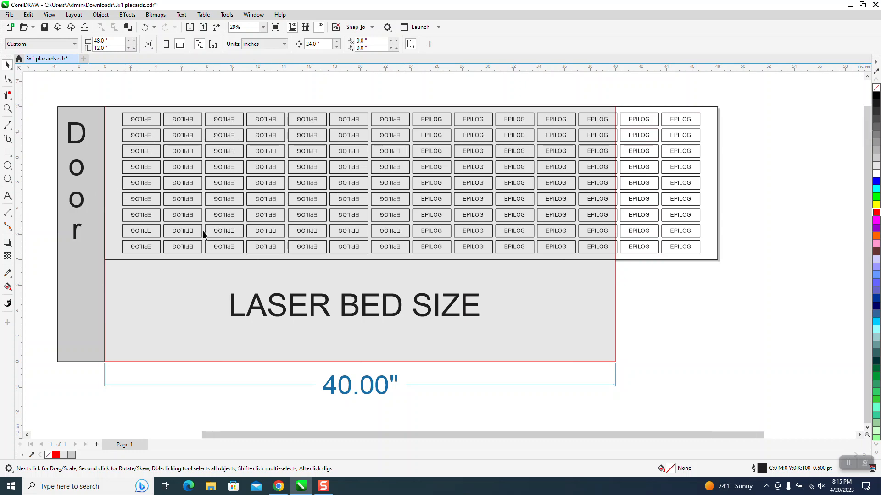
Step: Draw a vertical line about 17.4 inches long beside the door and snap its upper end to the laser bed's top-left corner
scroll(203, 232, "down", 2)
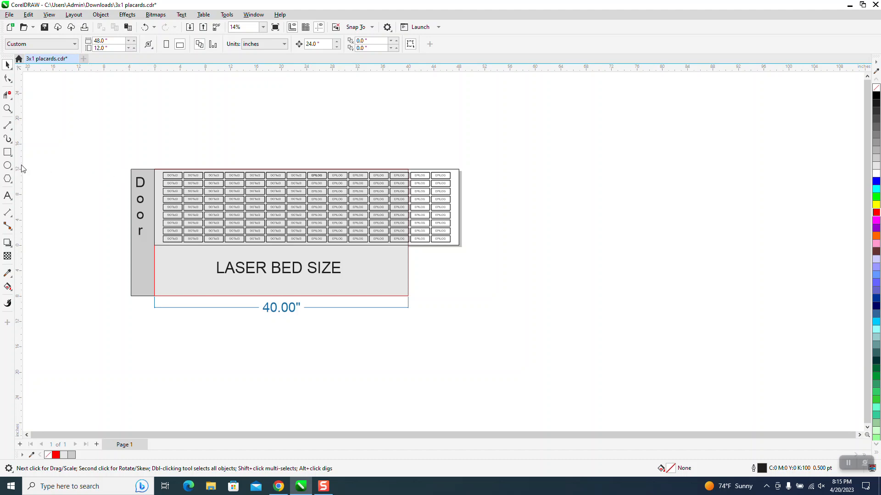
left_click(8, 125)
left_click_drag(112, 156, 117, 269)
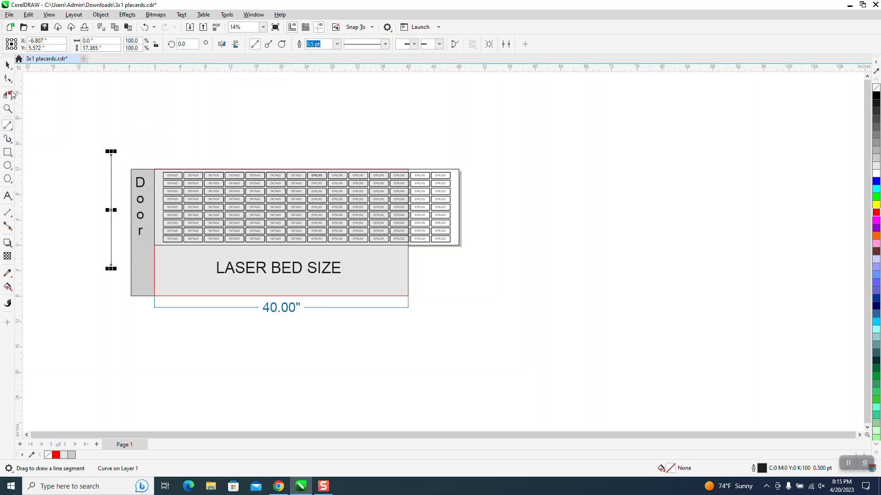
left_click(8, 109)
left_click_drag(70, 128, 345, 250)
left_click(8, 65)
left_click_drag(144, 146, 275, 189)
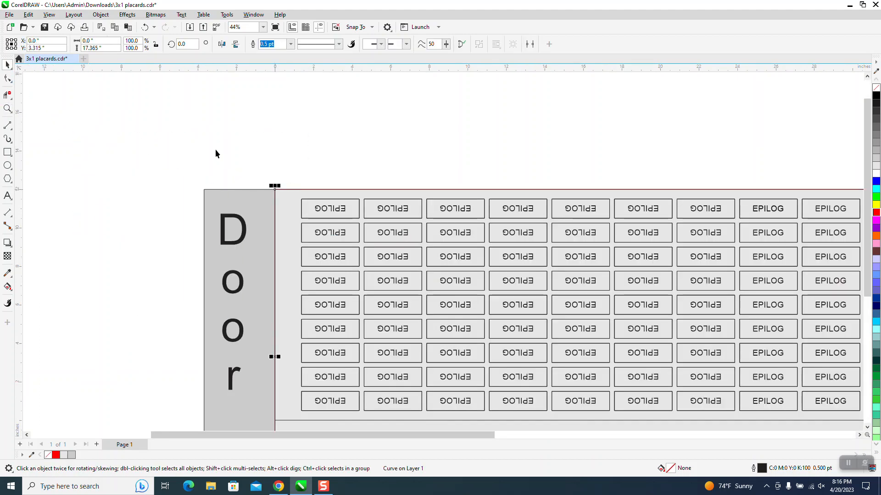
Step: Nudge the vertical line 24 inches to the right so it divides the placard sheet in half
scroll(191, 138, "down", 2)
left_click(294, 75)
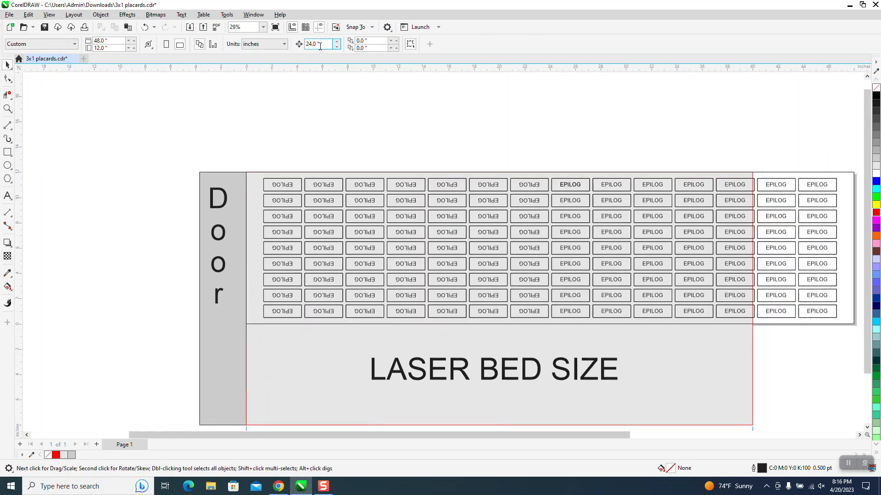
left_click(246, 195)
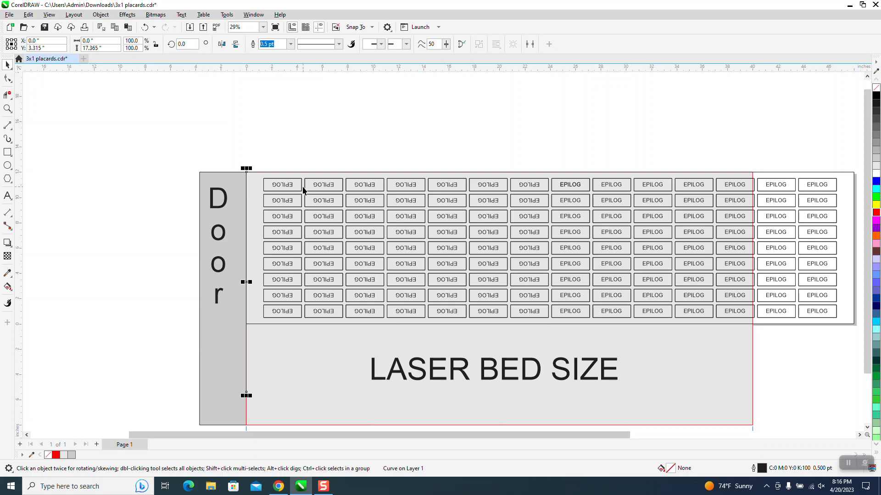
key("Right")
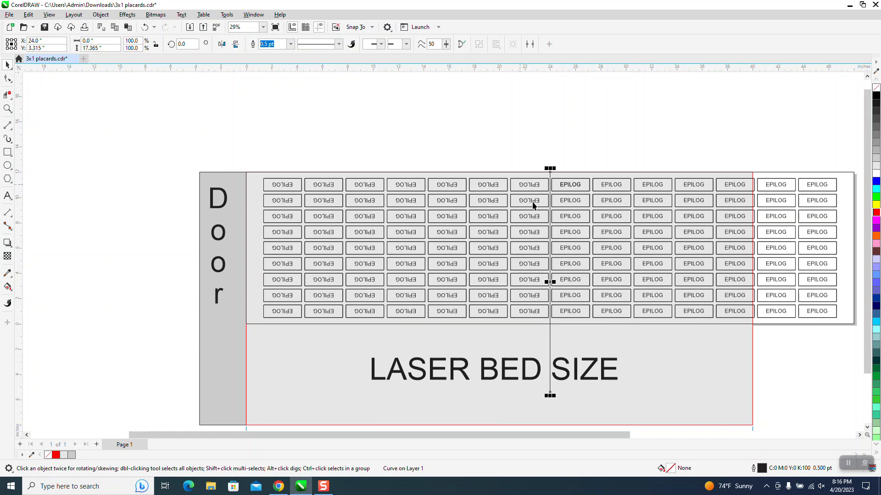
Step: Set the nudge distance to 15 inches and move the placard sheet up by that amount, clear of the laser bed
scroll(390, 197, "down", 1)
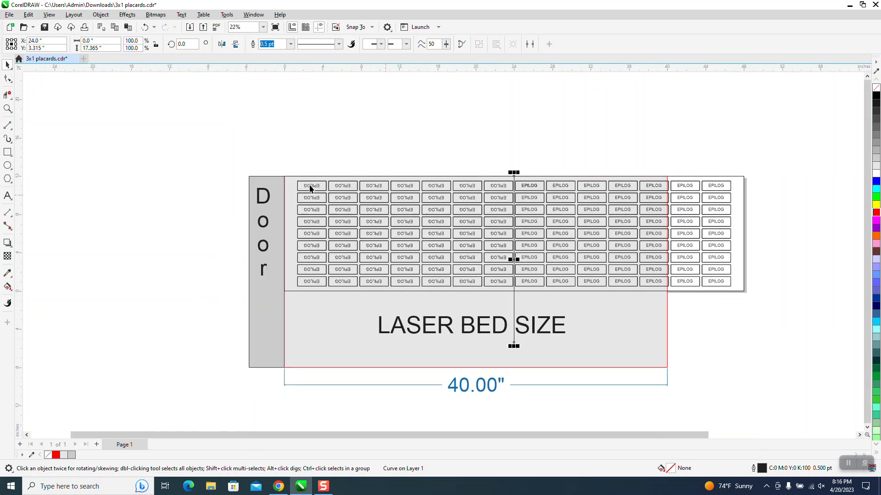
left_click_drag(276, 169, 769, 293)
left_click(323, 44)
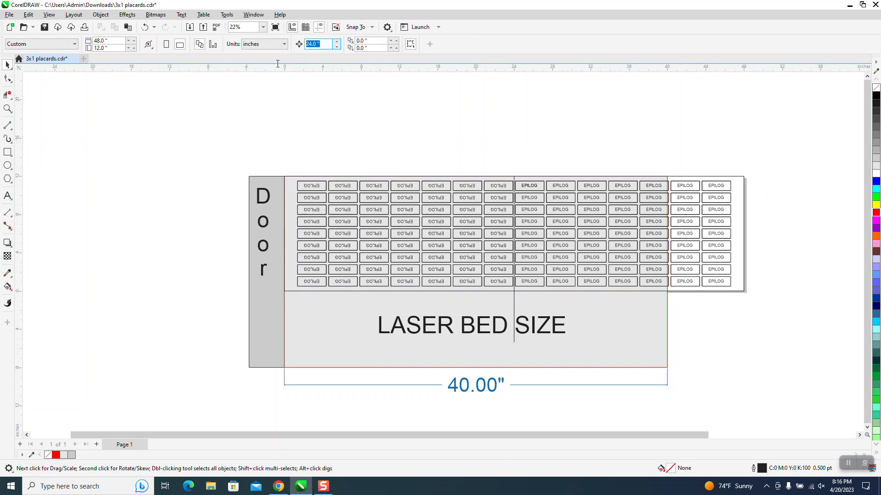
type("1")
type("5")
left_click_drag(258, 204, 610, 283)
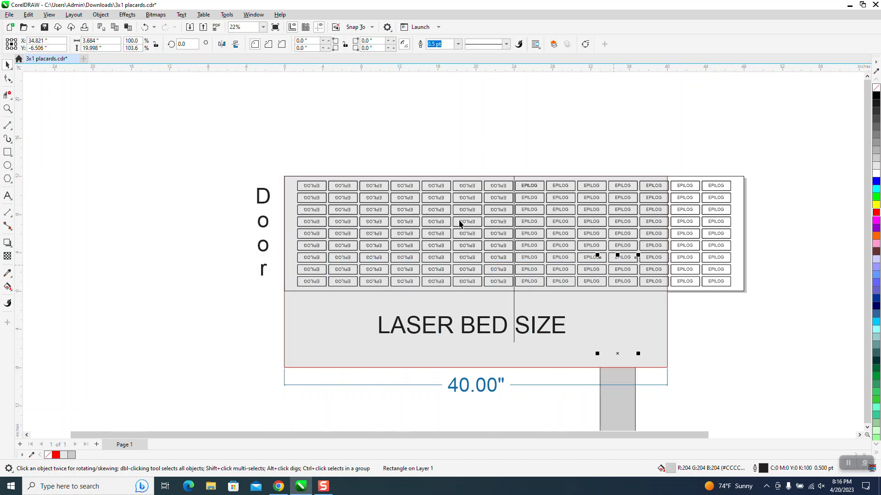
left_click(145, 27)
left_click_drag(282, 162, 277, 184)
left_click_drag(298, 283, 772, 305)
key("Up")
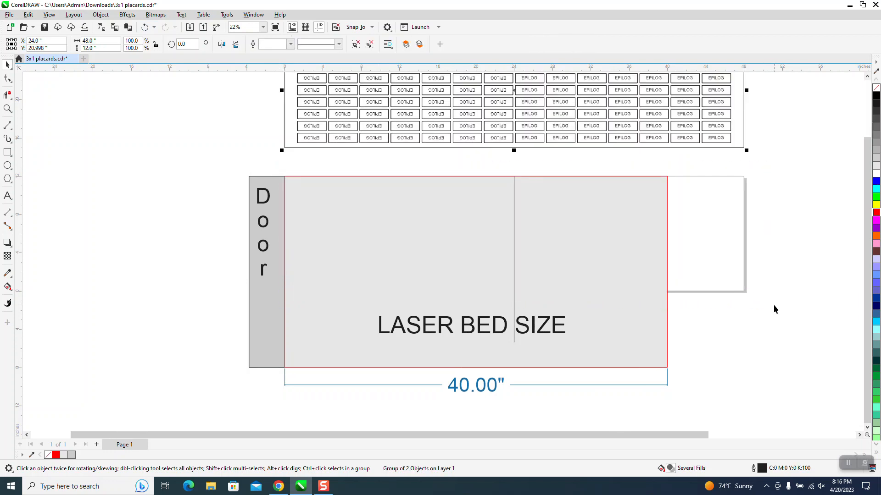
Step: Duplicate the placard sheet and move the copy up another 15 inches
key("plus")
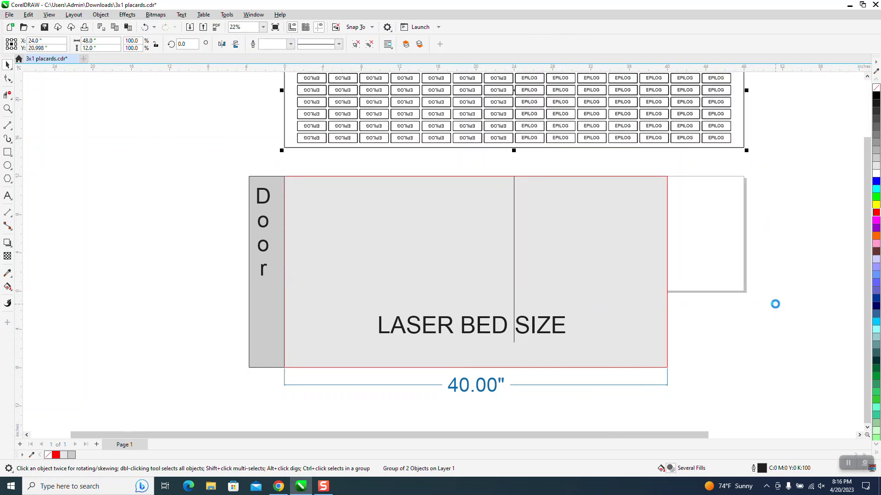
key("Up")
scroll(645, 322, "down", 3)
scroll(436, 314, "down", 1)
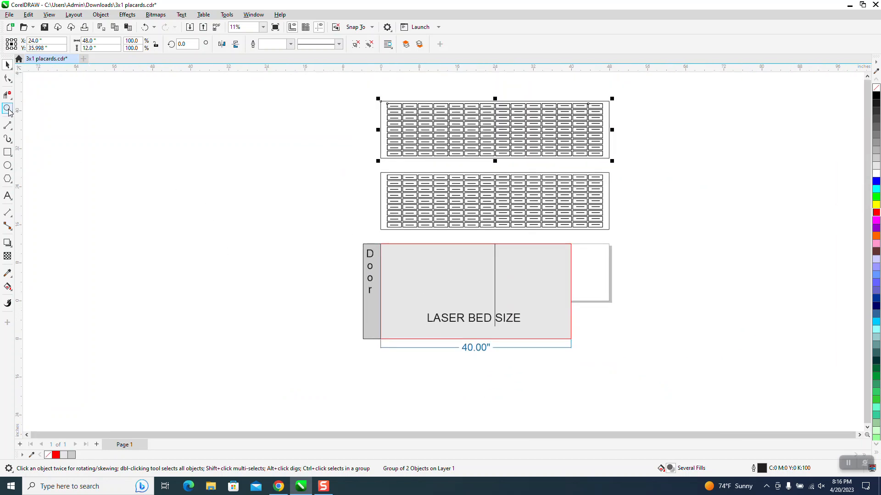
Step: Select both placard sheets and ungroup all their objects
left_click(7, 110)
left_click_drag(351, 83, 669, 266)
left_click(7, 64)
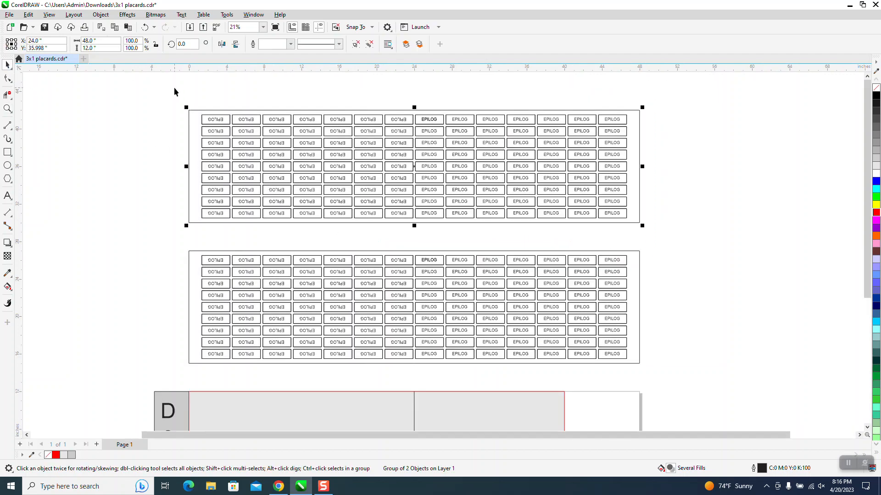
left_click_drag(175, 91, 664, 379)
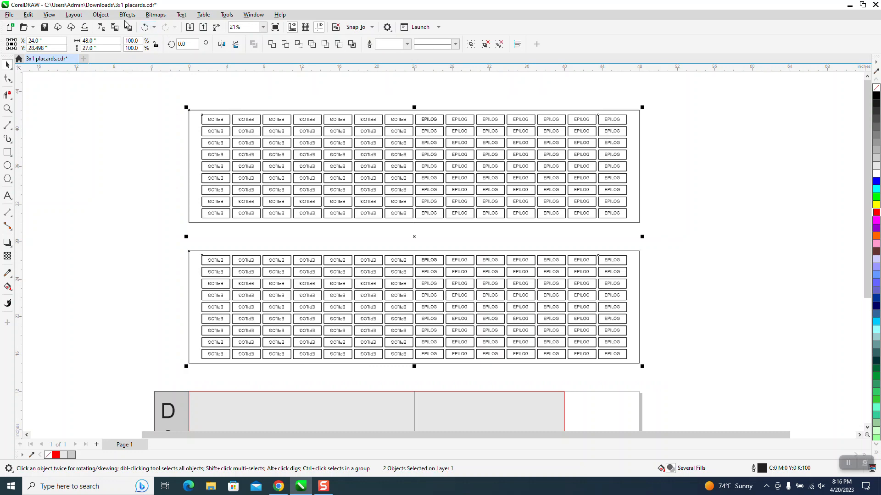
left_click(103, 15)
mouse_move(133, 171)
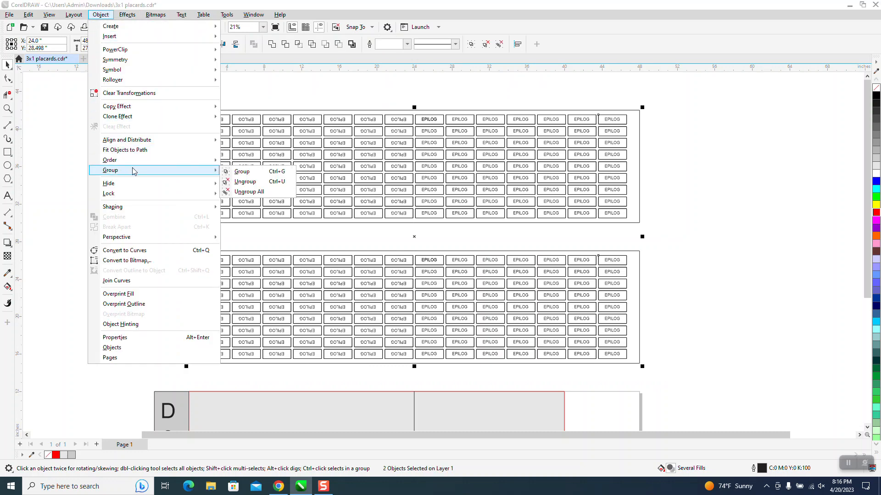
left_click(257, 192)
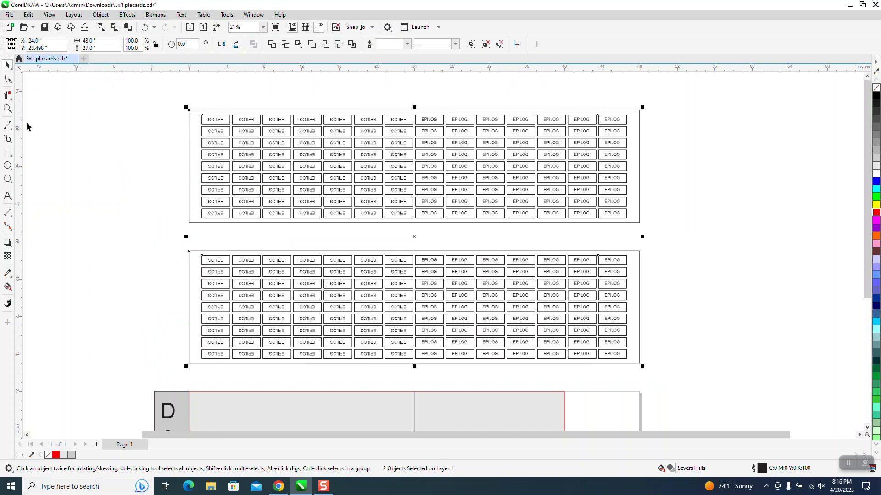
Step: Move the dividing line up 15 inches onto the lower sheet and place a copy 15 inches higher on the upper sheet
left_click(13, 101)
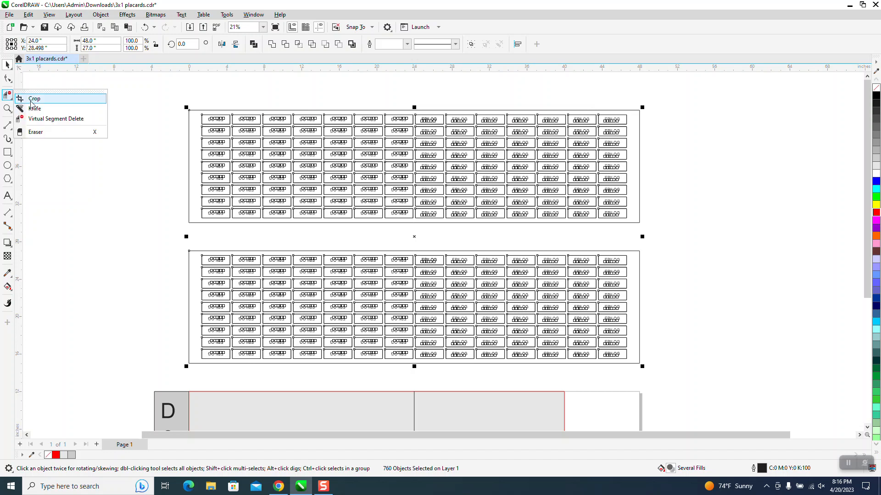
left_click(40, 119)
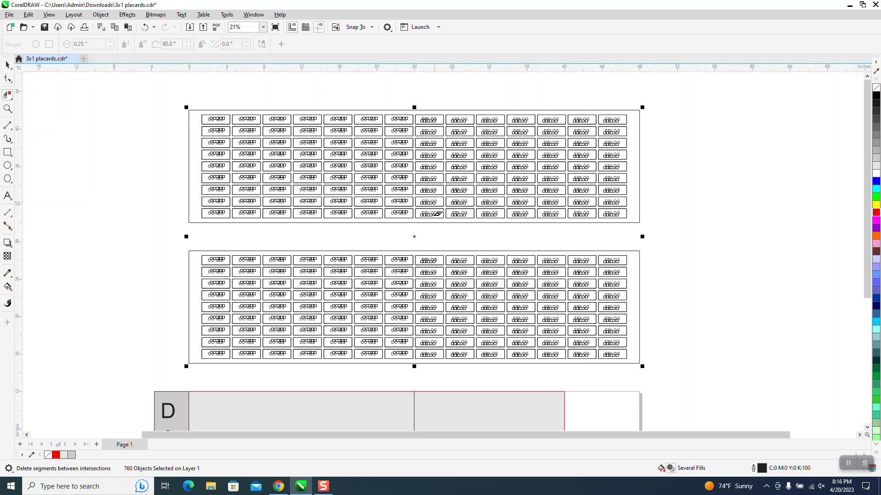
scroll(339, 192, "down", 2)
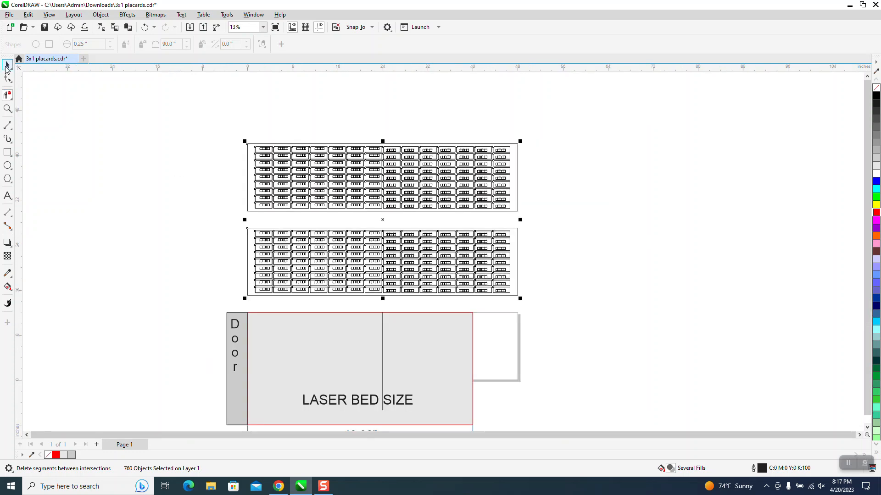
key("space")
left_click(382, 329)
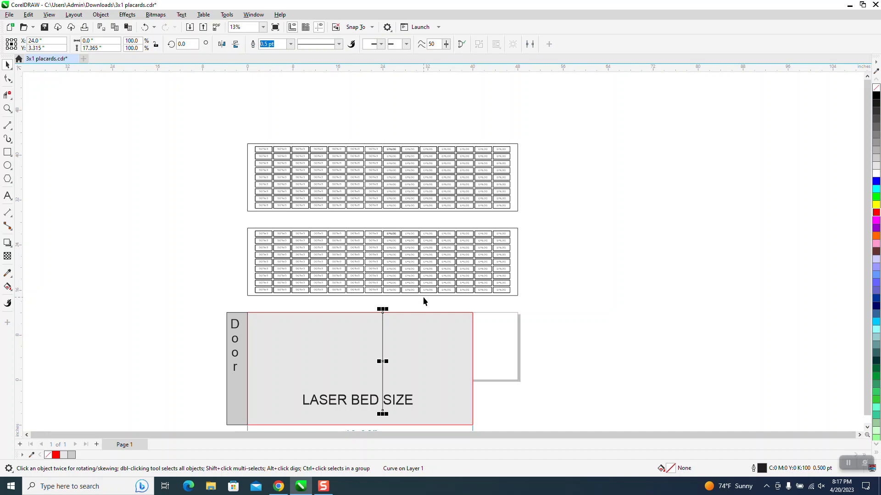
key("Up")
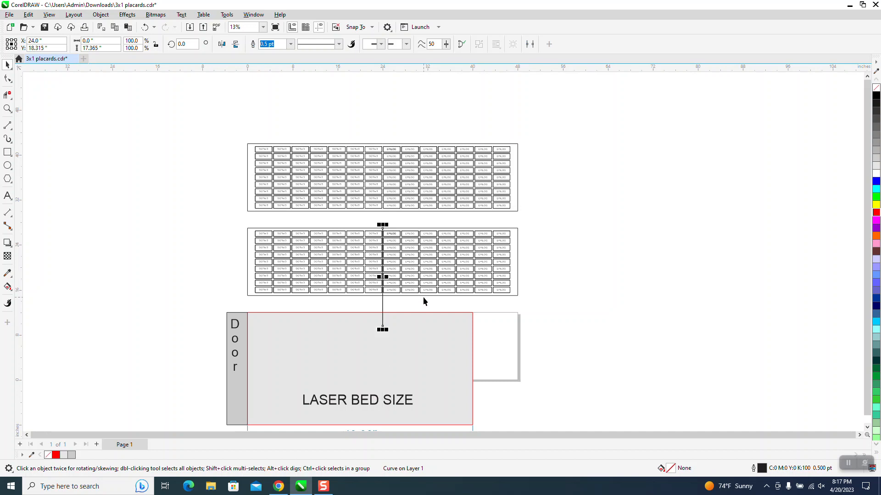
key("Up")
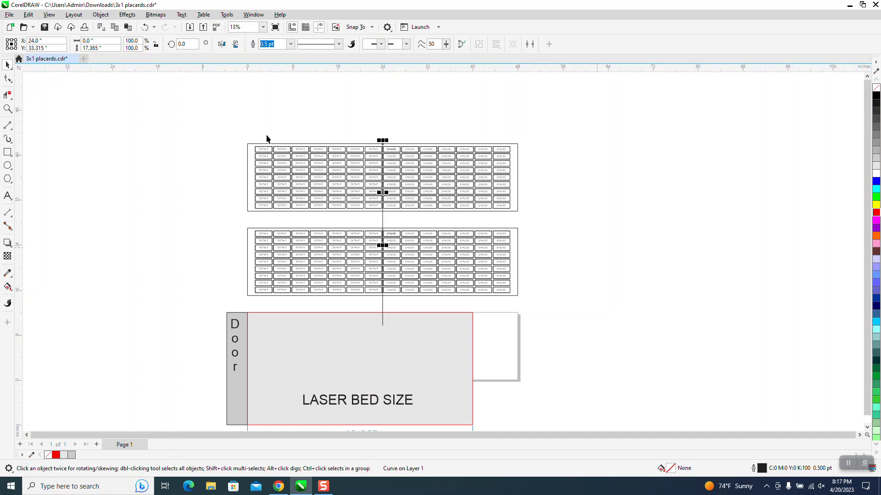
Step: Use Virtual Segment Delete to remove the sheet outline and placard boxes right of the dividing line on the upper sheet
left_click(8, 109)
left_click_drag(340, 133, 596, 250)
left_click(7, 95)
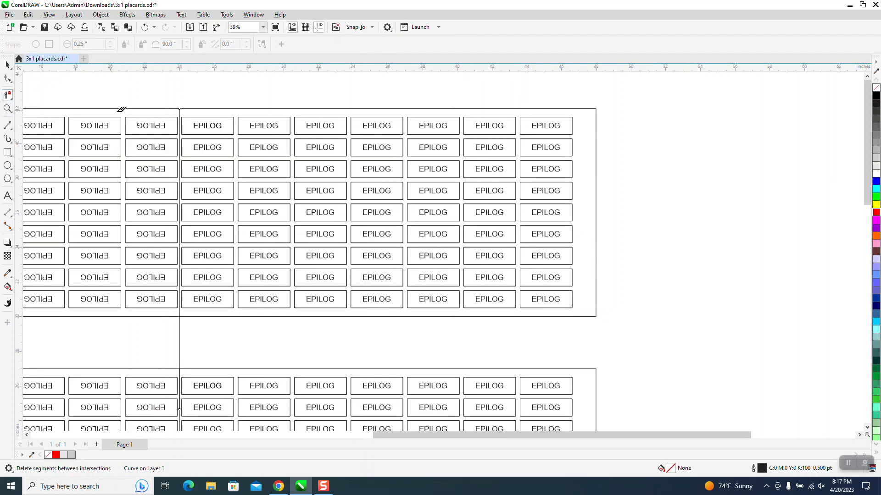
left_click_drag(185, 104, 621, 338)
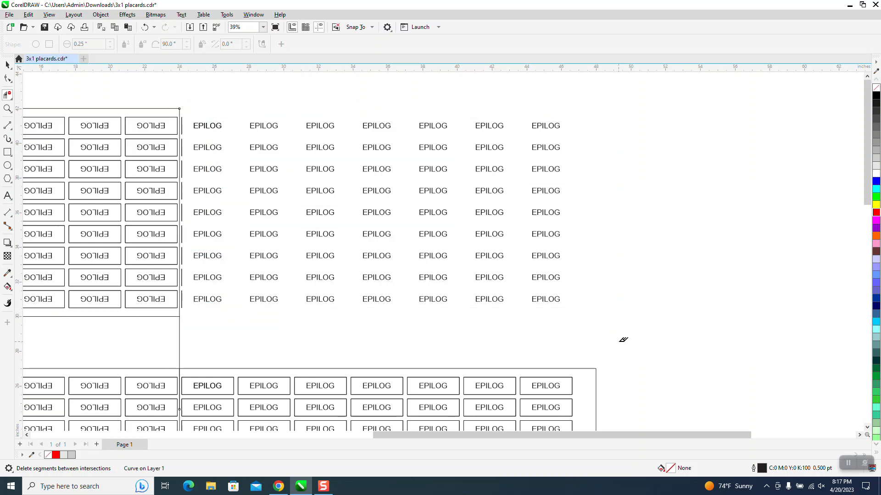
Step: Delete the leftover vertical box edges just right of the dividing line on the upper sheet
left_click(189, 124)
left_click_drag(189, 129, 184, 310)
left_click(145, 27)
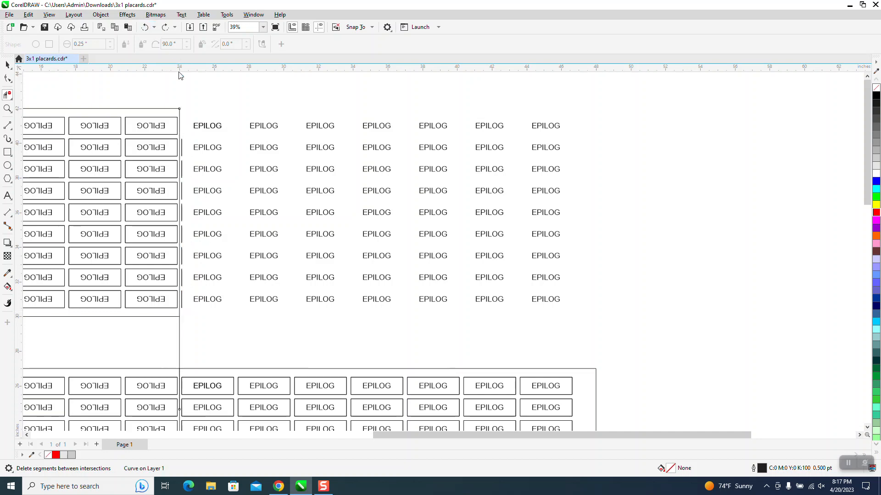
left_click(7, 65)
left_click(182, 147)
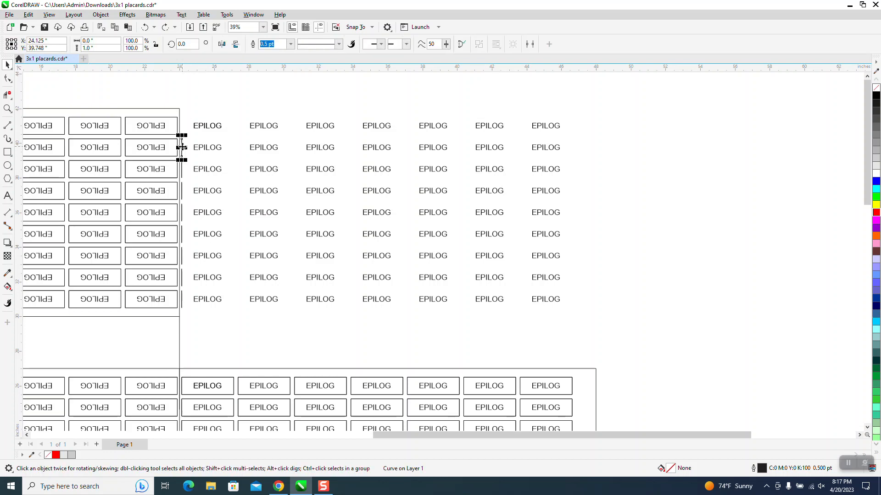
key("Delete")
left_click_drag(187, 148, 181, 316)
key("Delete")
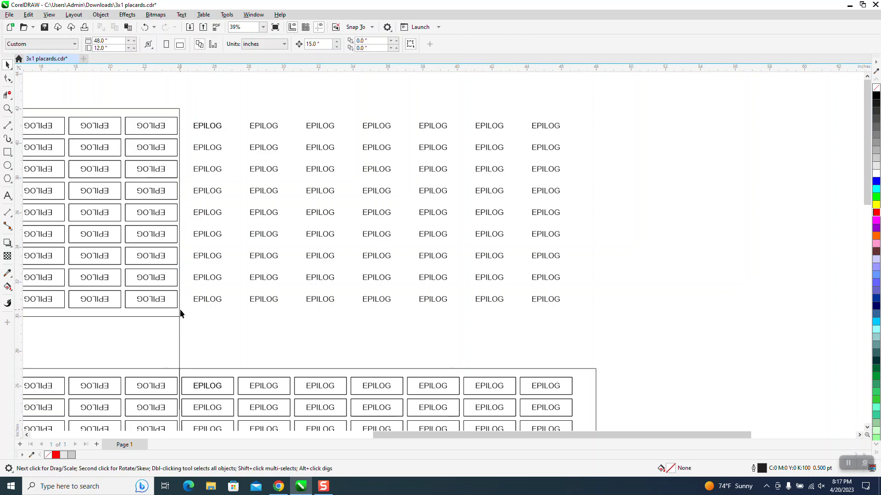
Step: Delete all the EPILOG text remaining right of the dividing line on the upper sheet
left_click_drag(191, 104, 618, 350)
key("Delete")
scroll(347, 120, "down", 4)
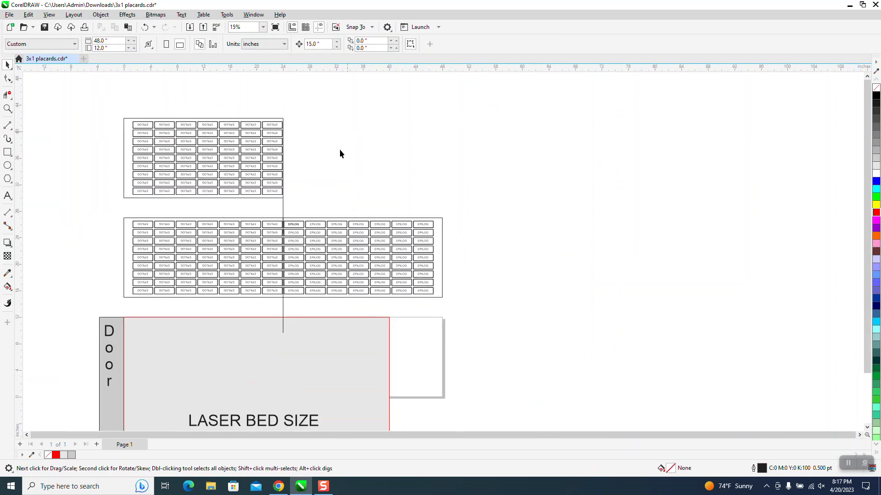
Step: Remove the dividing-line segment between the two sheets with Virtual Segment Delete
left_click_drag(283, 208, 337, 192)
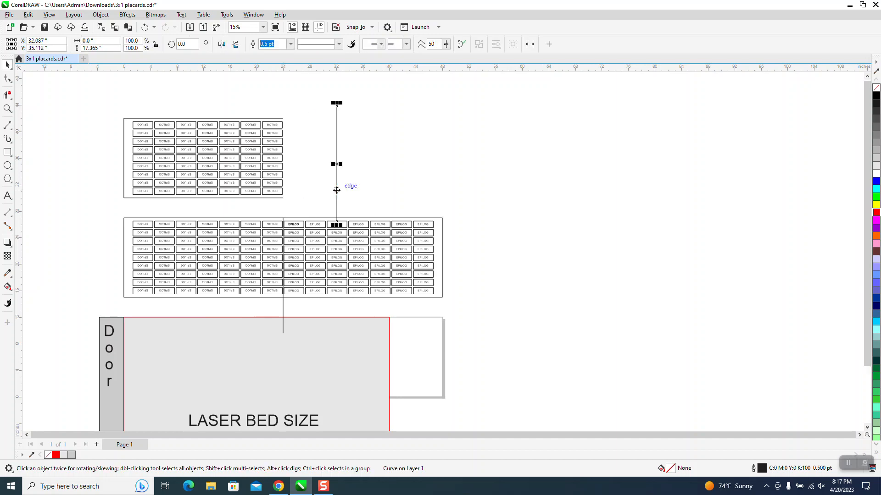
left_click(145, 27)
left_click(4, 93)
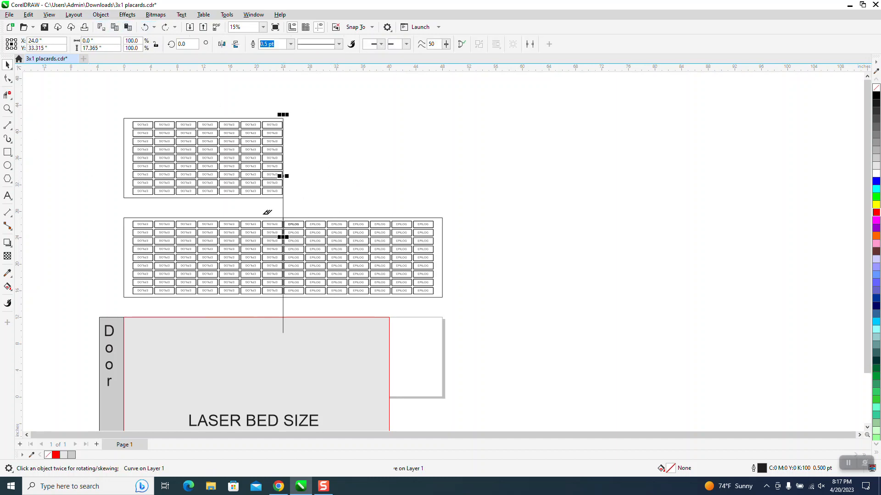
left_click(283, 208)
Step: Remove the sheet outline, placard boxes and EPILOG text left of the dividing line on the lower sheet
scroll(296, 191, "down", 1)
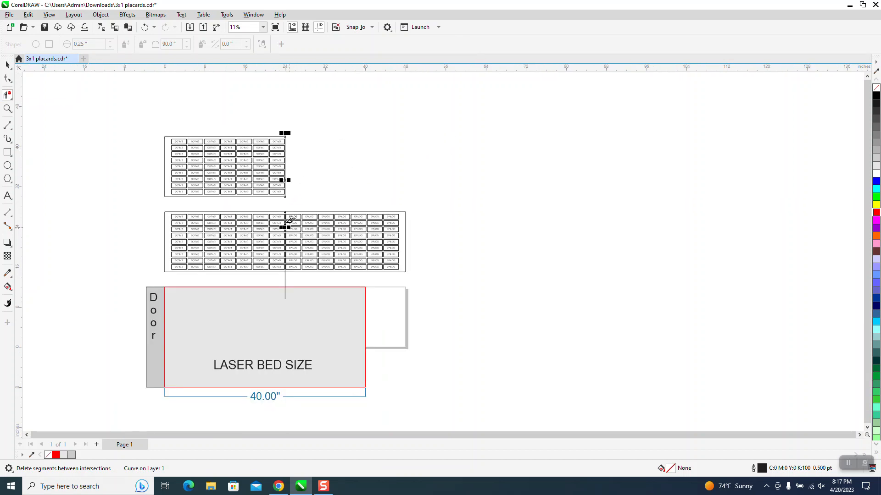
left_click_drag(158, 205, 286, 277)
left_click(8, 64)
left_click_drag(159, 208, 283, 279)
key("Delete")
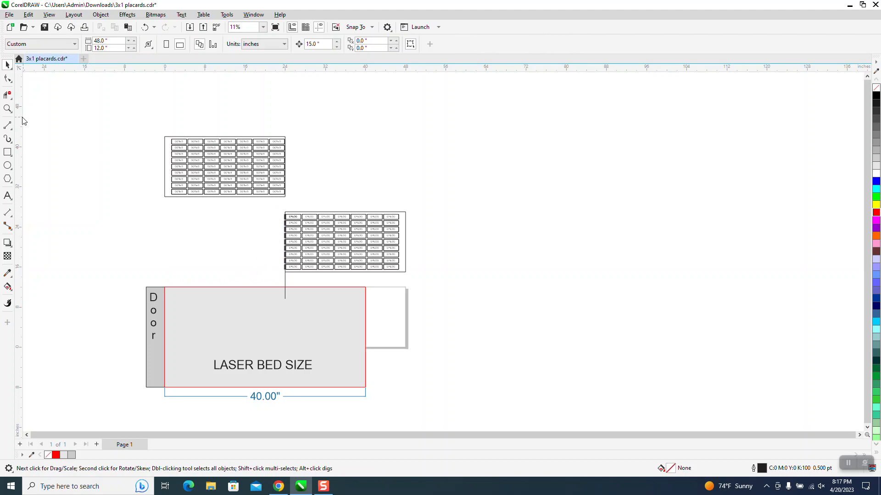
Step: Trim away the parts of the dividing line that extend below the lower sheet with Virtual Segment Delete
left_click(7, 108)
left_click_drag(253, 199, 375, 327)
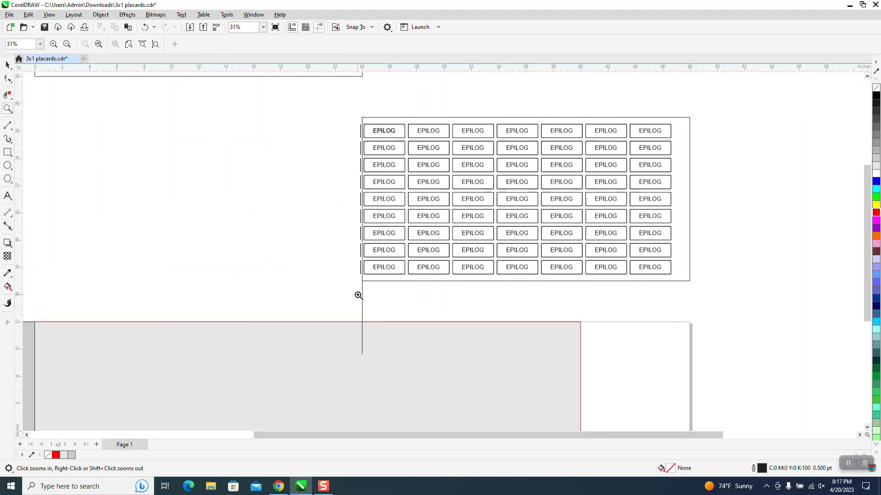
left_click(7, 65)
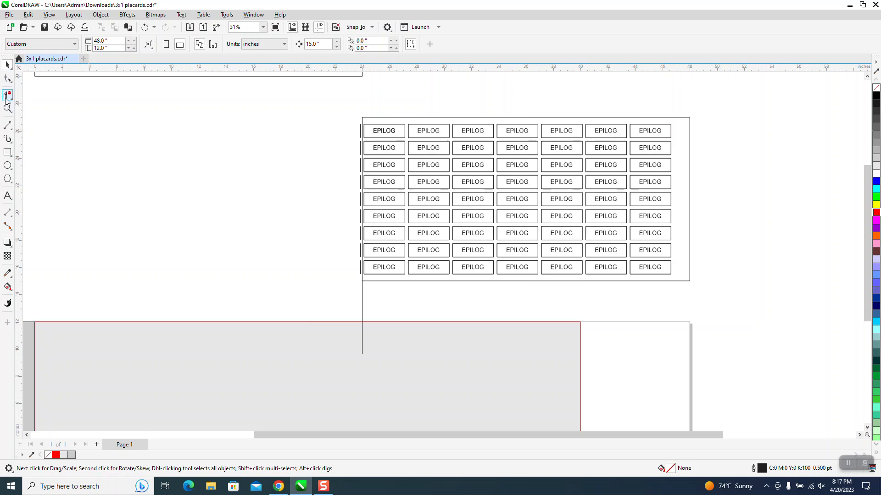
left_click(7, 95)
left_click(362, 303)
left_click(362, 334)
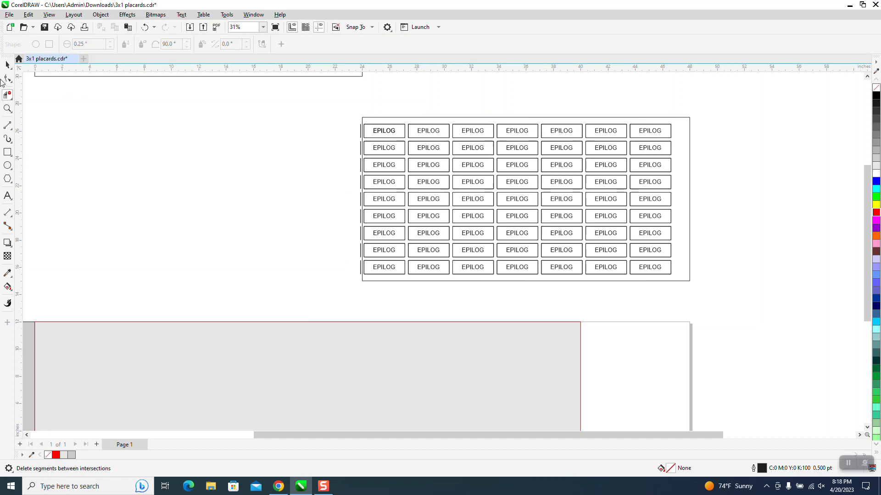
Step: Delete the leftover vertical line segments just outside the lower sheet's left edge
left_click(8, 65)
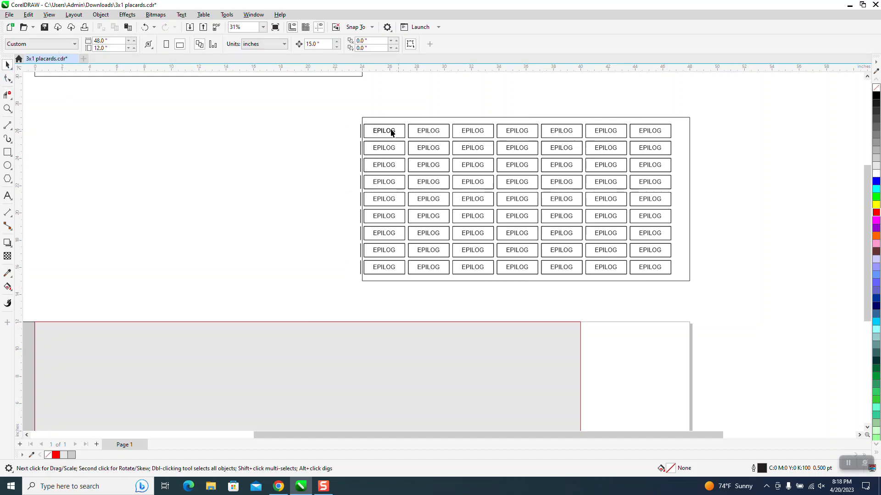
left_click(6, 109)
left_click_drag(337, 114, 532, 315)
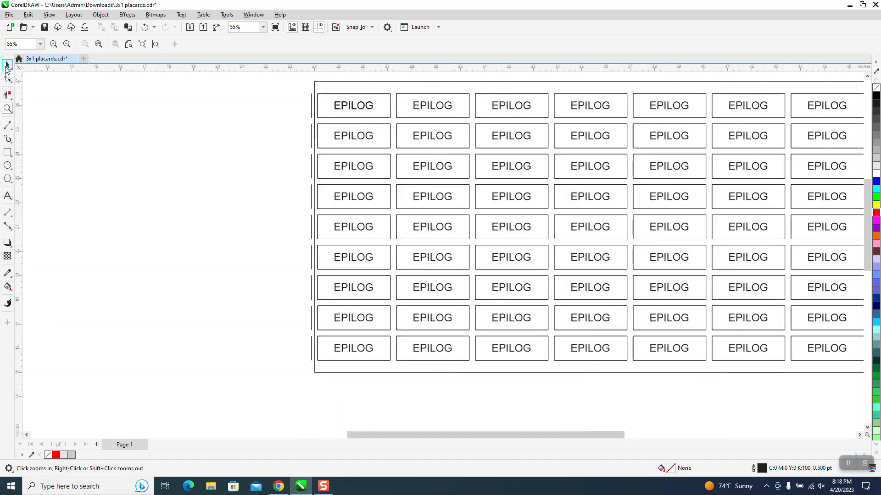
left_click(6, 67)
left_click_drag(294, 82, 314, 365)
key("Delete")
scroll(99, 301, "down", 1)
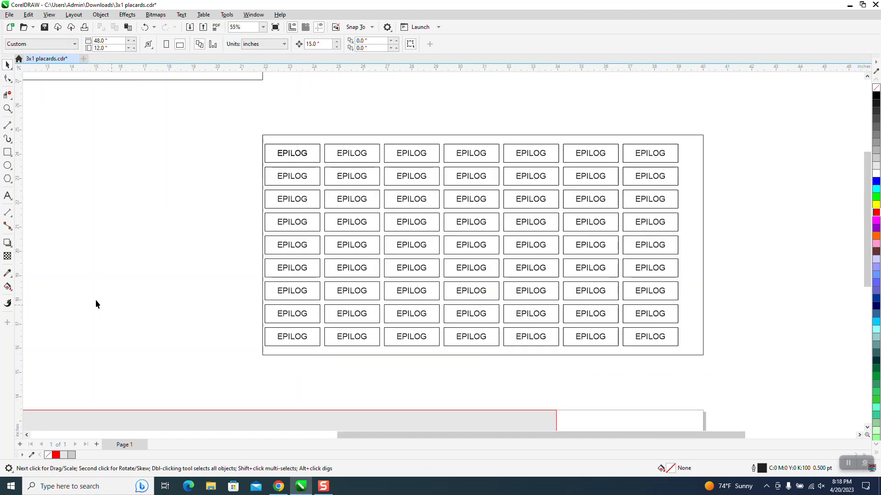
Step: Try rotating the whole lower sheet by 180 degrees
scroll(97, 304, "down", 4)
left_click_drag(195, 208, 501, 356)
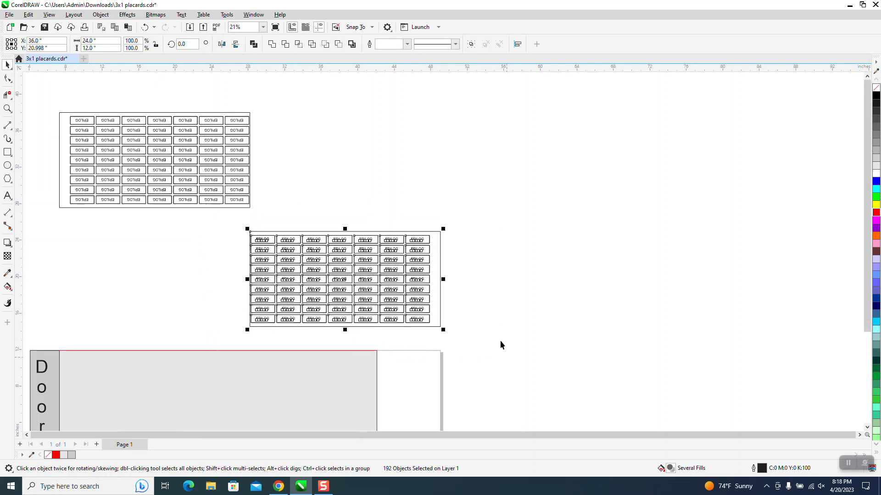
scroll(502, 339, "down", 1)
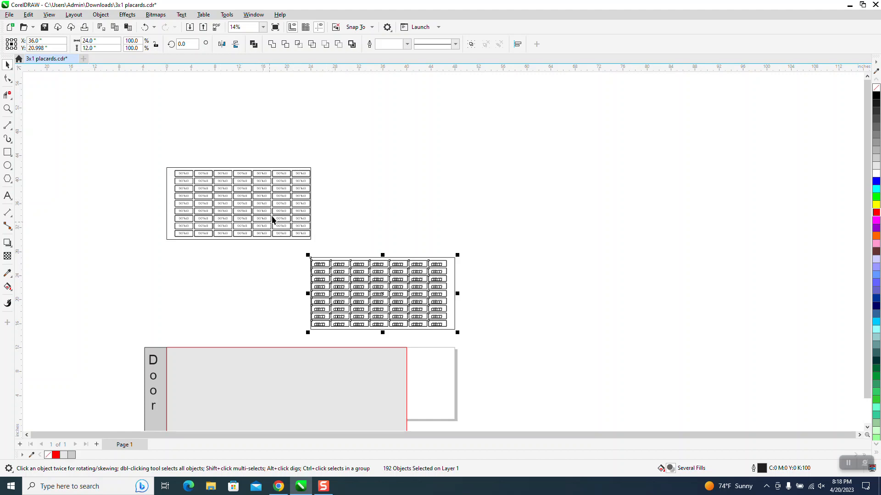
type("180")
key("Return")
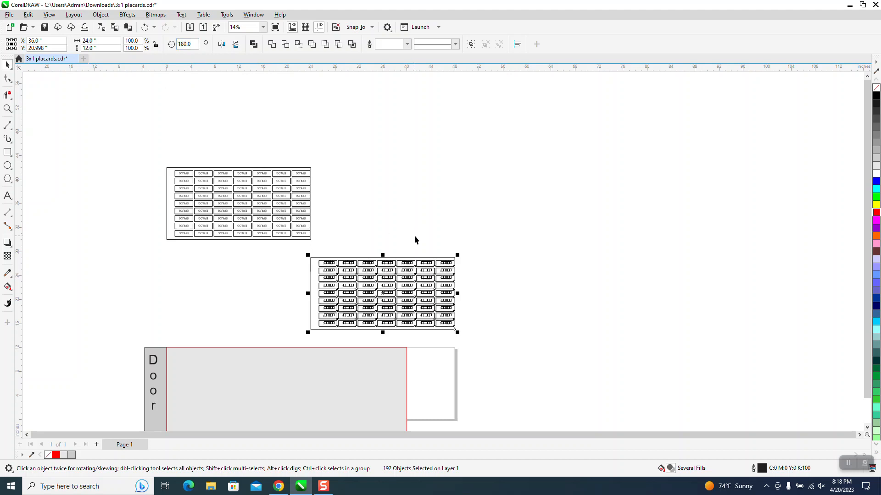
Step: Try rotating the ungrouped upper sheet by 180 degrees, inspect its outline and undo the rotation
left_click_drag(153, 162, 355, 259)
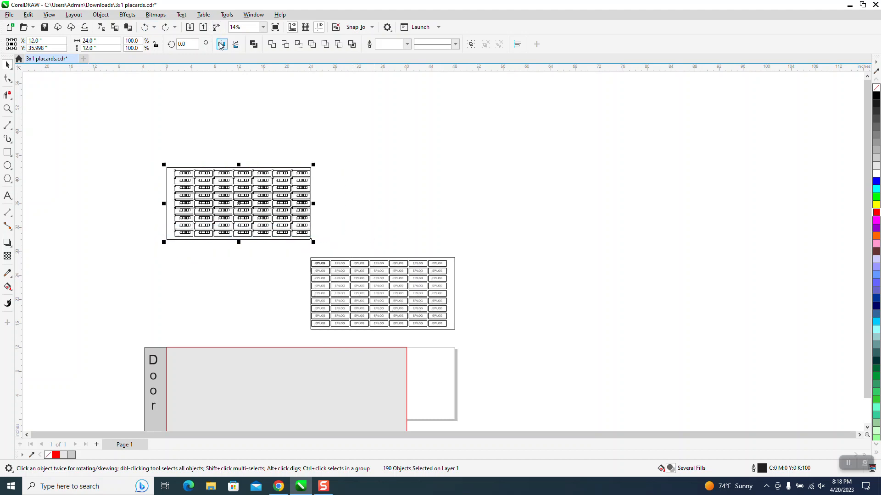
type("180")
key("Return")
right_click(603, 368)
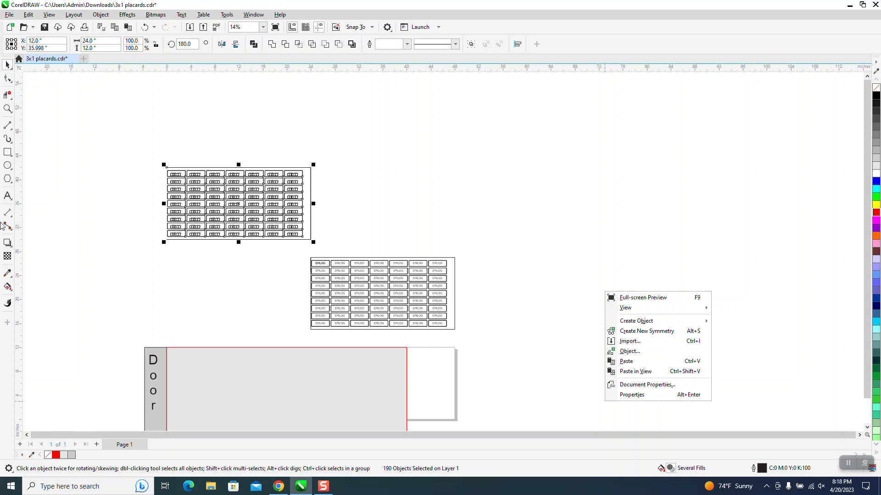
left_click(8, 109)
left_click_drag(134, 162, 372, 259)
scroll(380, 191, "down", 3)
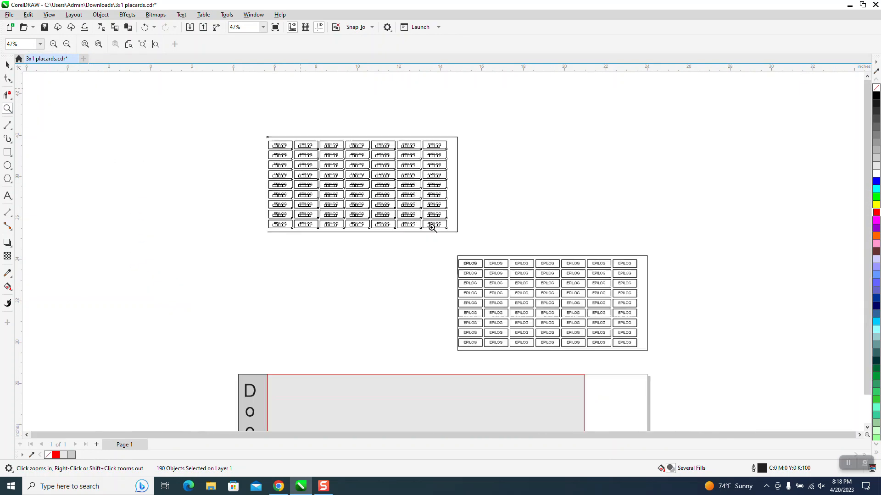
left_click(147, 28)
Step: Group the upper sheet's objects, try rotating the group by 180 degrees and undo the rotation
left_click_drag(272, 134, 466, 245)
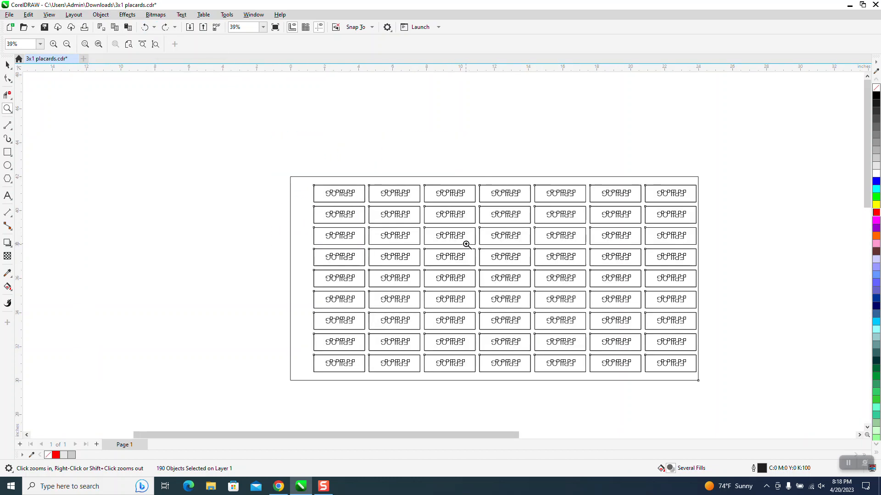
right_click(391, 218)
left_click(4, 66)
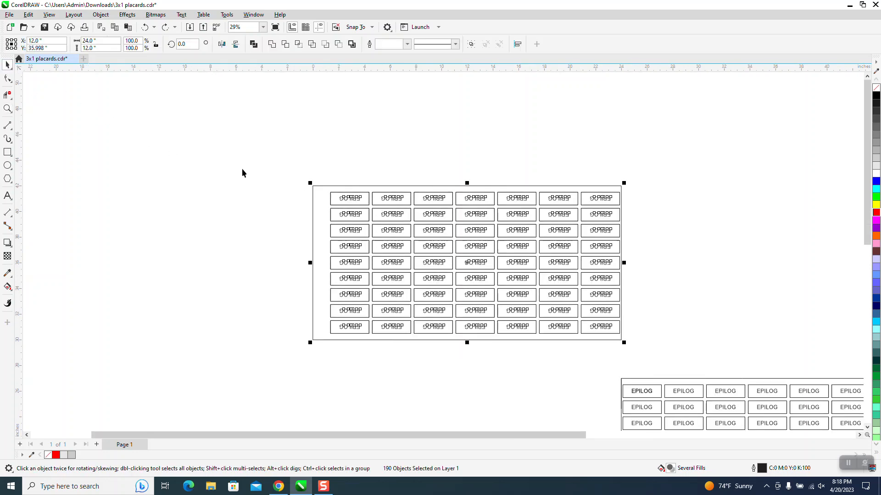
left_click_drag(291, 167, 669, 375)
key("ctrl+g")
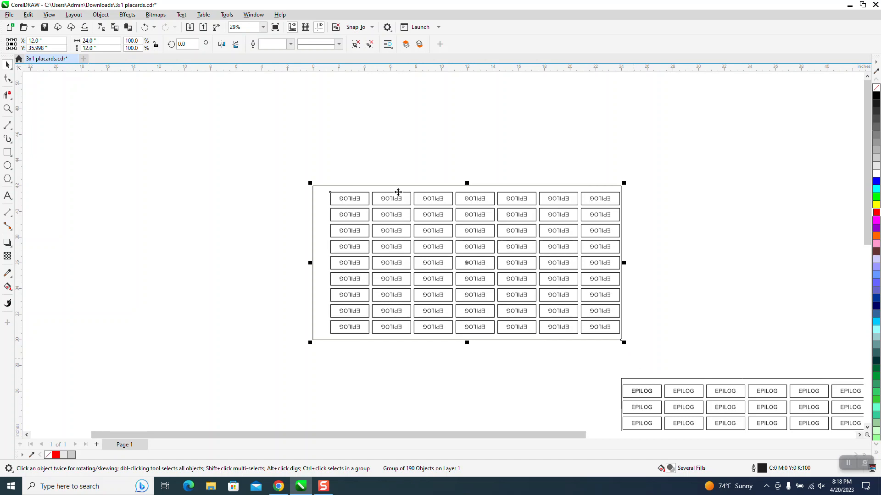
type("180")
key("Return")
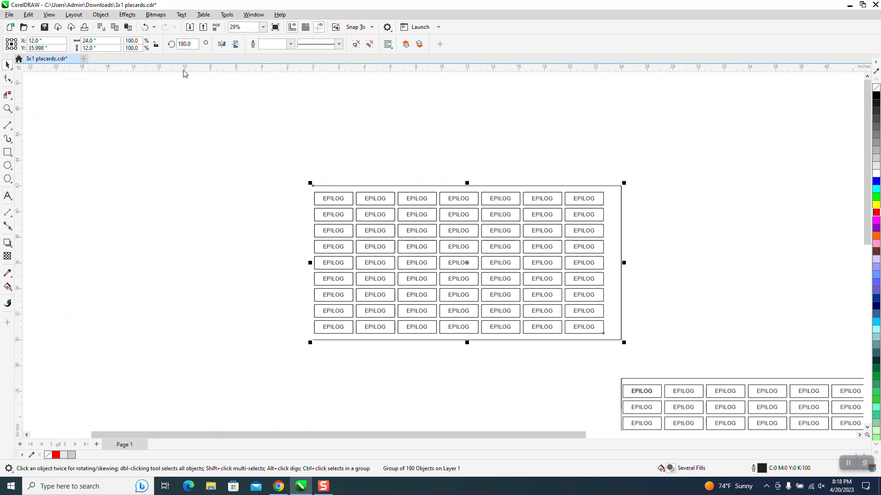
left_click(145, 27)
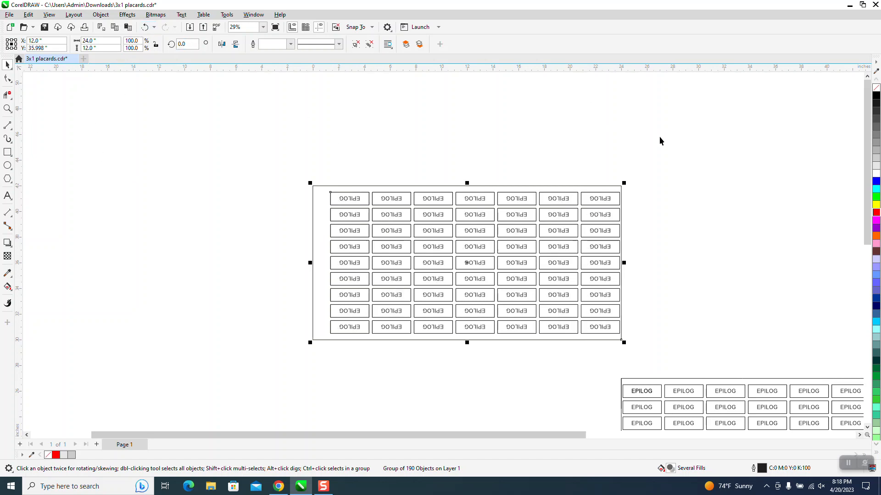
Step: Try moving the dividing line away from the upper sheet's right edge and undo the move
left_click(653, 164)
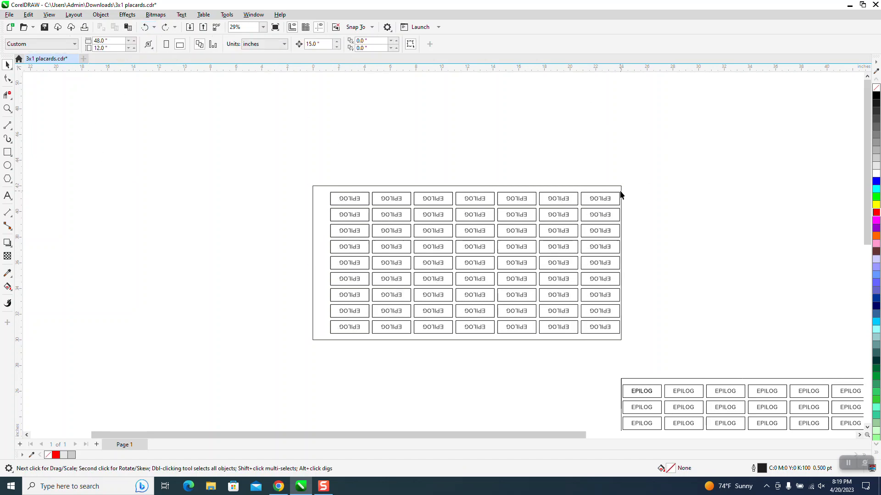
left_click_drag(621, 191, 638, 189)
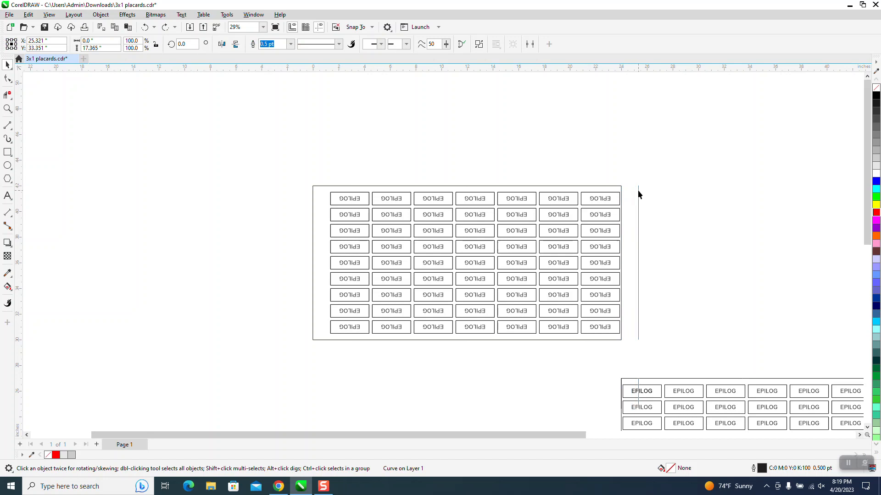
left_click(145, 27)
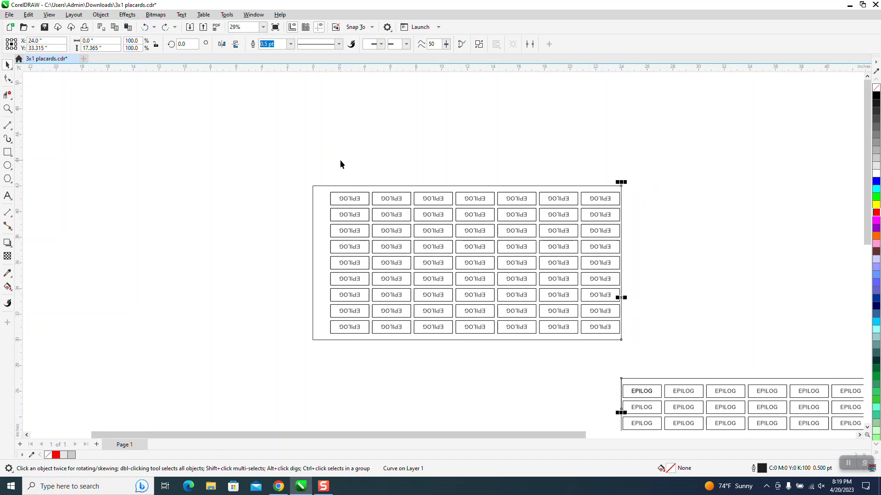
Step: Ungroup the upper sheet's objects and group its outline, placard boxes and EPILOG text again
left_click(354, 187, "shift")
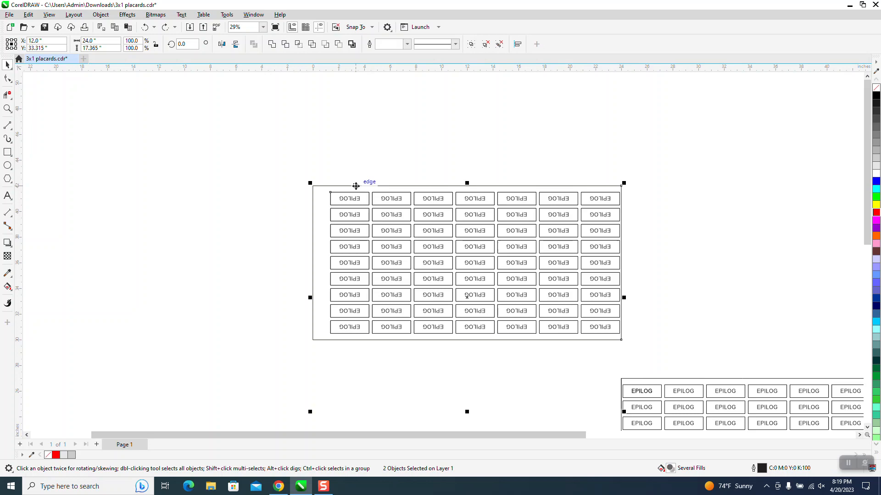
scroll(340, 178, "down", 2)
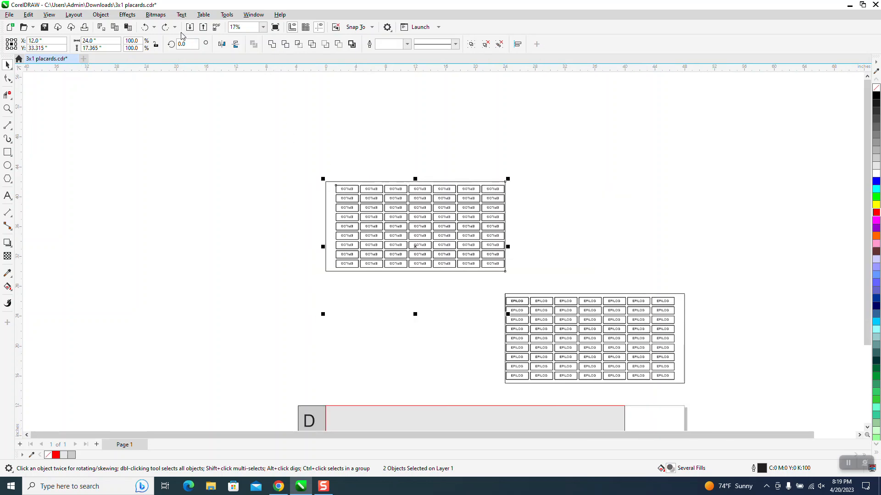
left_click(103, 16)
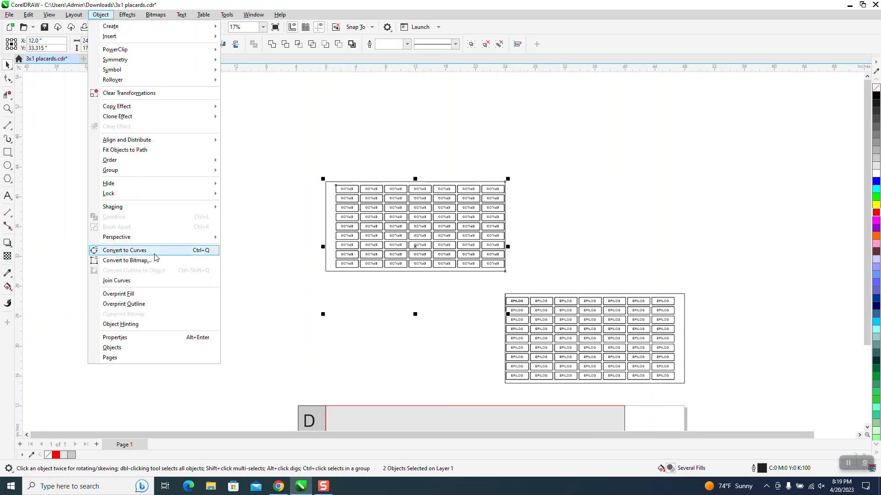
mouse_move(122, 177)
left_click(245, 181)
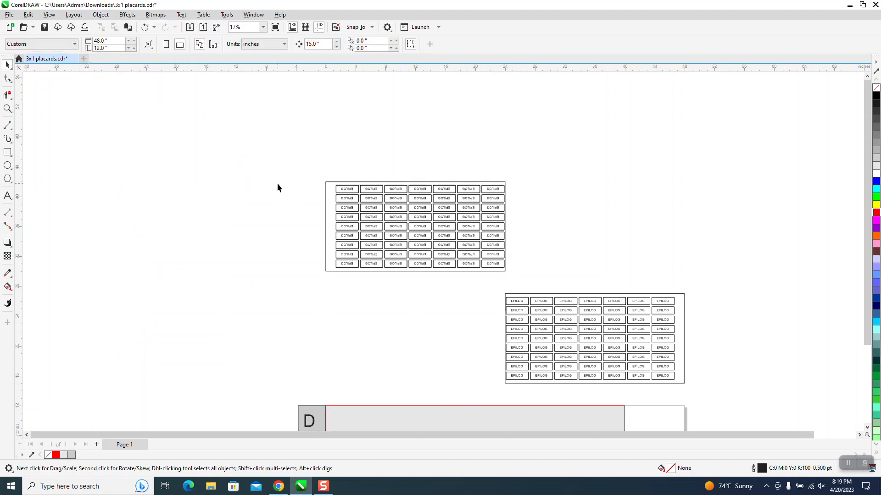
left_click_drag(479, 281, 516, 286)
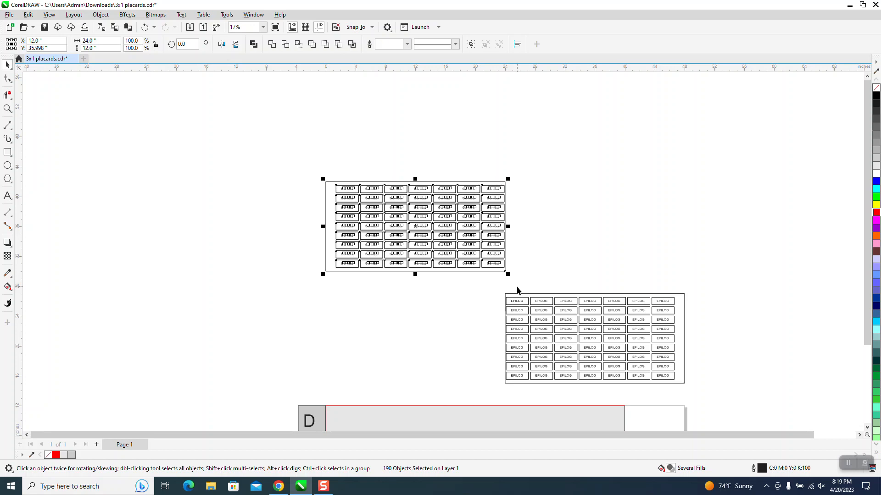
key("ctrl+g")
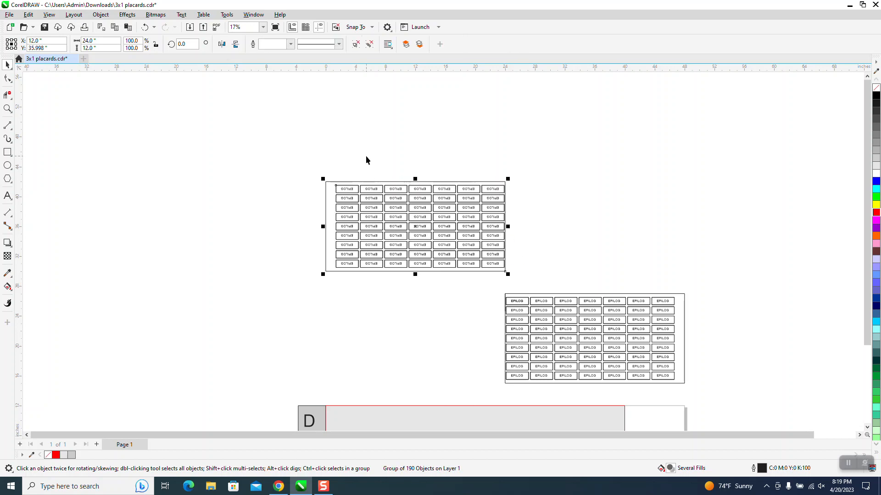
Step: Try rotating the regrouped upper sheet by 180 degrees, inspect its open left edge and undo the rotation
type("180")
key("Return")
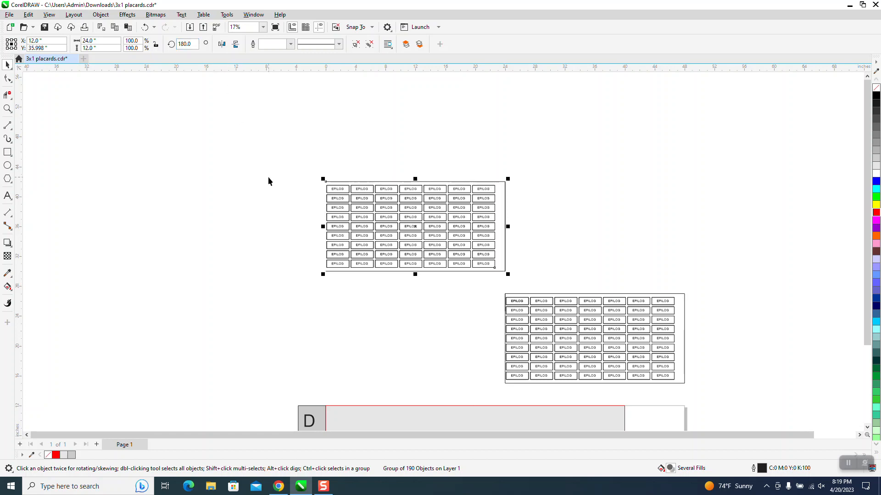
left_click(11, 107)
left_click_drag(377, 240, 608, 315)
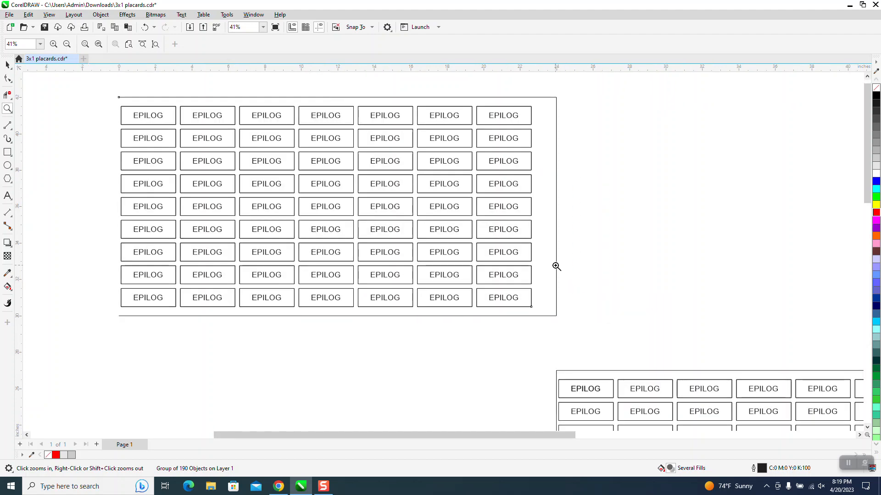
left_click(146, 27)
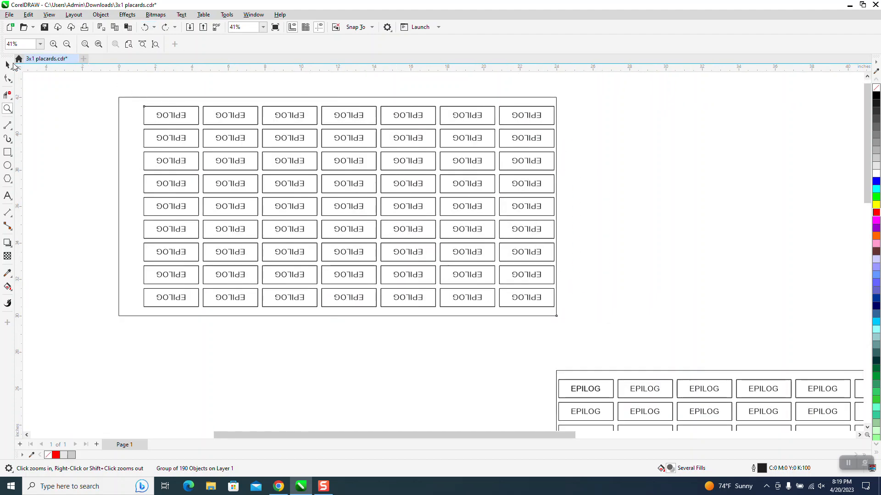
Step: Move the dividing line about 2 inches to the right of the upper sheet and break it apart
left_click(572, 112)
left_click(8, 65)
left_click_drag(368, 221, 439, 139)
scroll(439, 139, "down", 3)
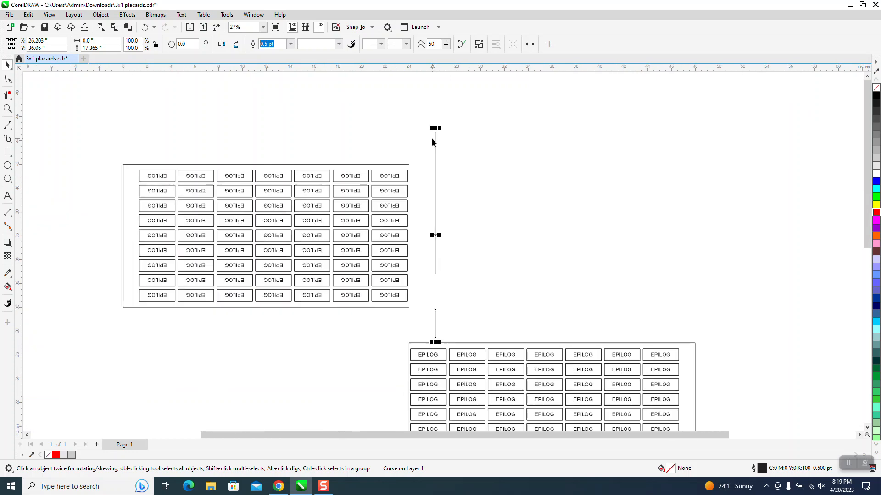
left_click(102, 17)
left_click(126, 228)
left_click(219, 341)
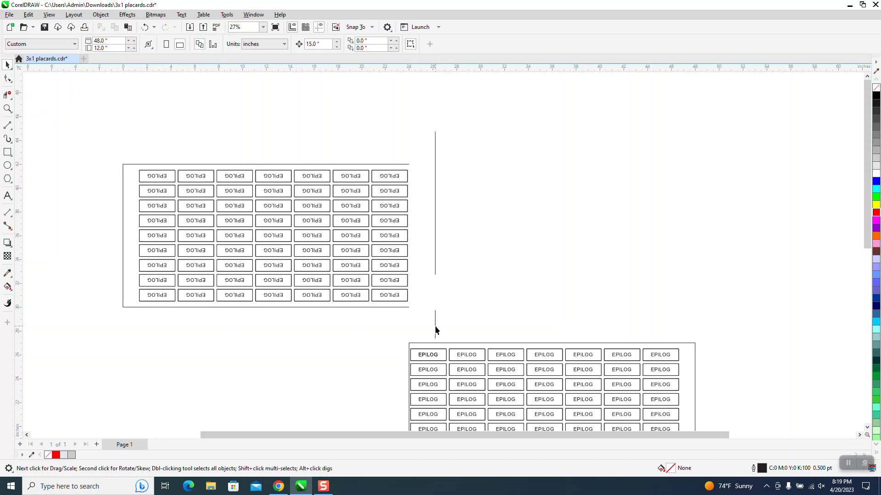
Step: Delete the short lower line segment and snap the remaining line onto the upper sheet's open right edge
left_click(436, 326)
key("Delete")
left_click_drag(436, 135, 408, 164)
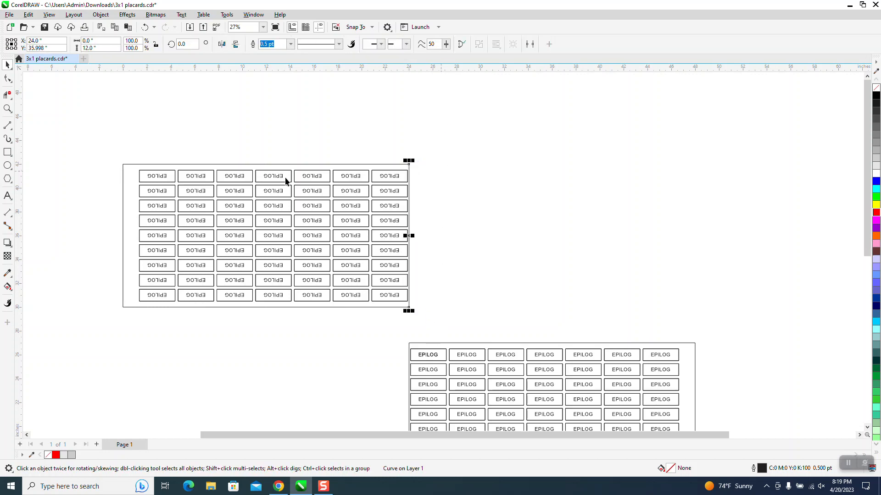
Step: Group the upper sheet with its right edge line and rotate the group by 180 degrees
left_click_drag(89, 149, 504, 334)
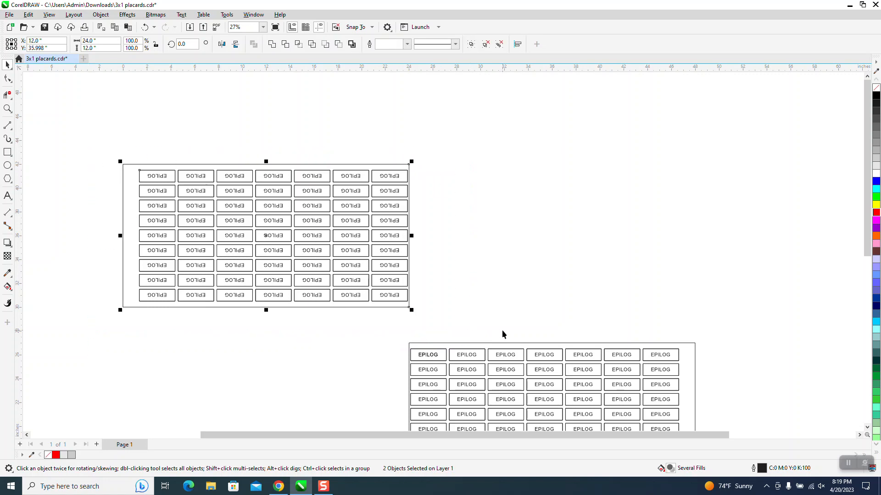
key("ctrl+g")
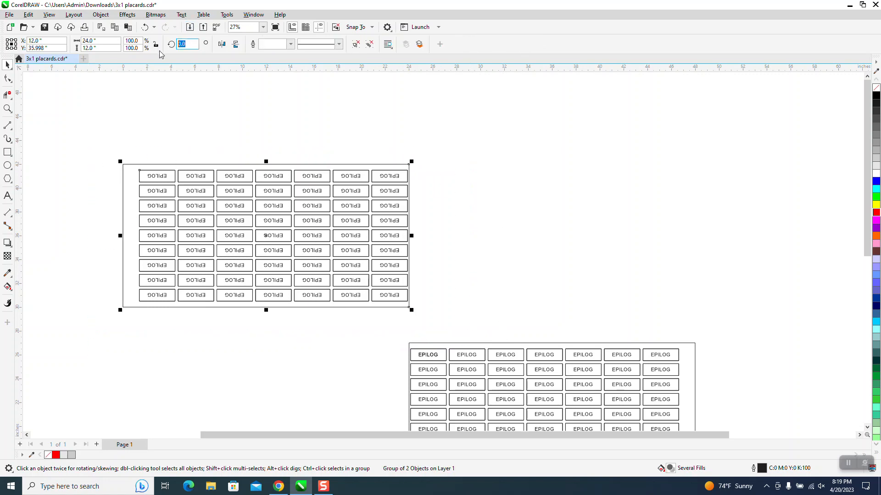
type("180")
key("Return")
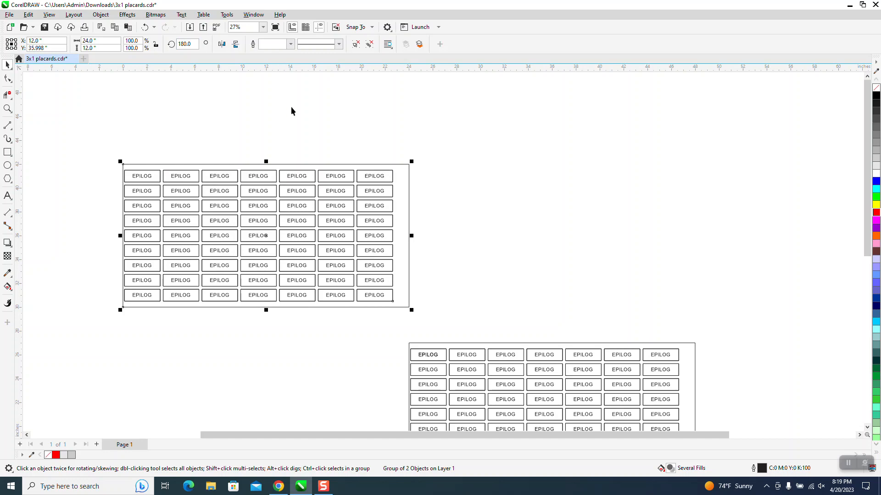
Step: Move the upper sheet group onto the laser bed, aligning its top-left corner with the bed's top-left corner
scroll(279, 151, "down", 3)
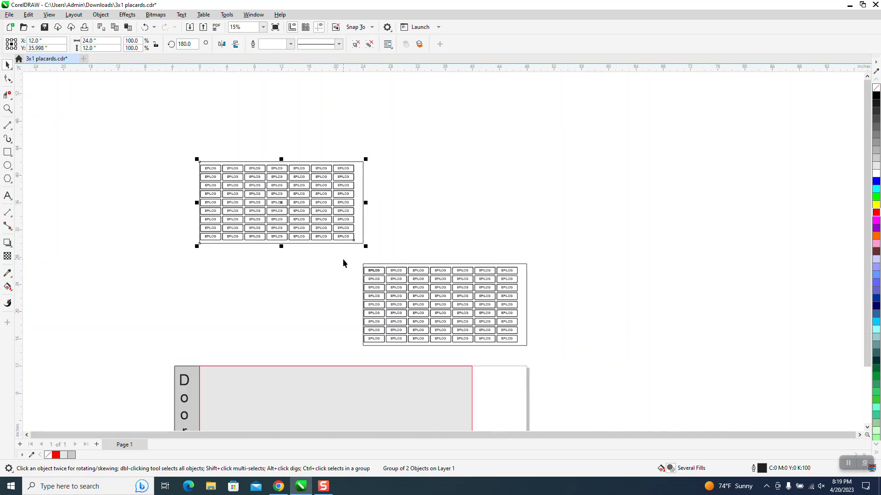
left_click_drag(347, 263, 574, 356)
key("ctrl+u")
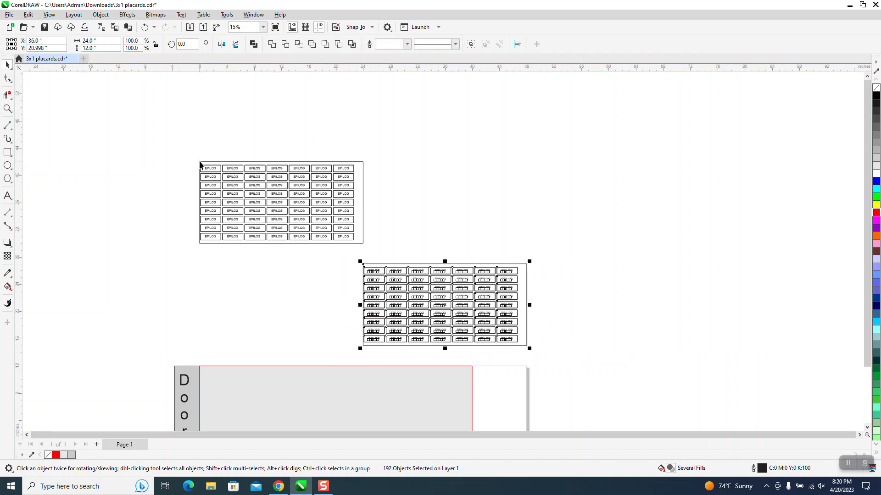
left_click(199, 162)
left_click_drag(199, 163, 201, 369)
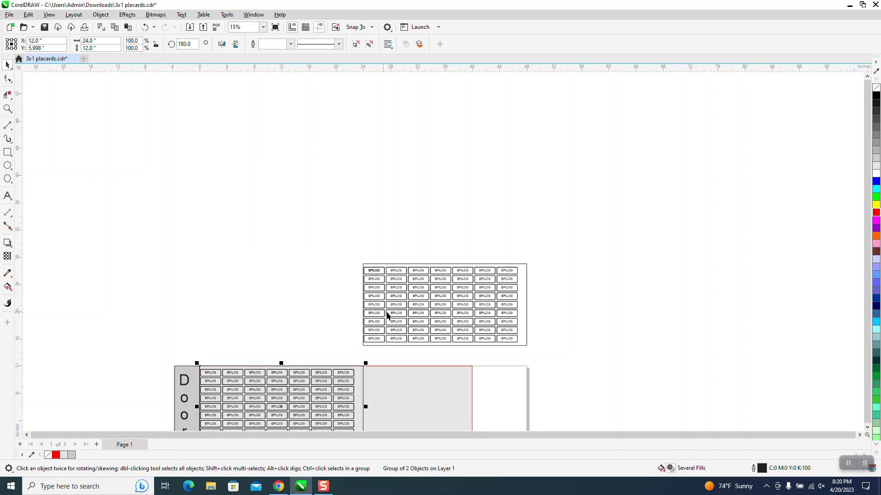
left_click_drag(447, 305, 154, 297)
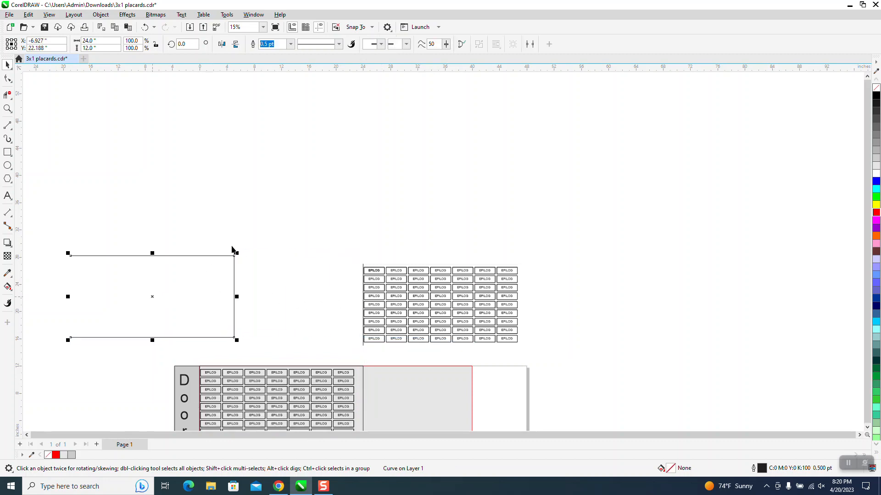
left_click(145, 28)
left_click(374, 240)
left_click(362, 268)
scroll(348, 256, "down", 1)
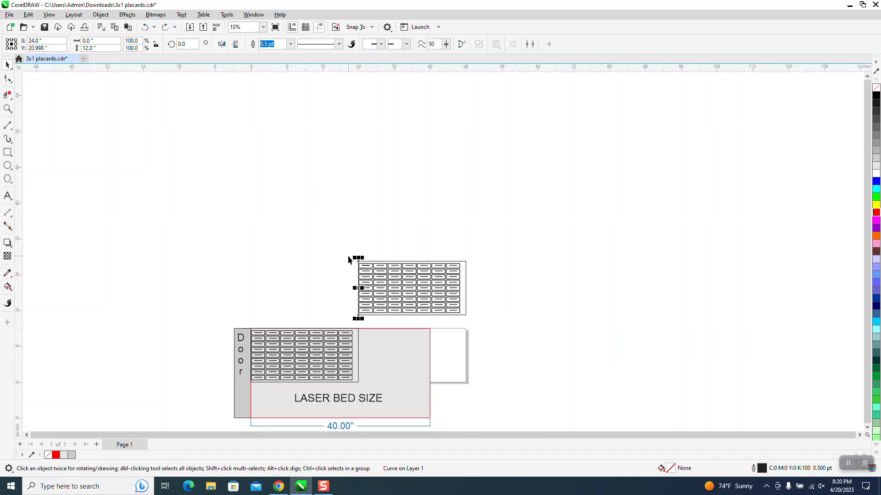
left_click_drag(359, 287, 309, 268)
left_click(145, 27)
Step: Group all objects of the sheet half above the bed and move the rotated half off the laser bed
left_click_drag(330, 240, 480, 327)
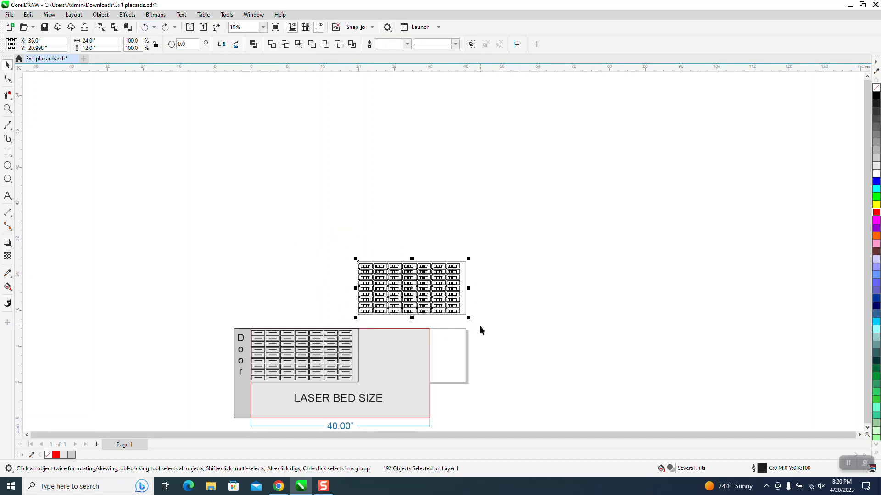
key("ctrl+g")
left_click(7, 109)
mouse_move(200, 310)
left_mouse_down()
mouse_move(219, 334)
mouse_move(441, 396)
left_mouse_up()
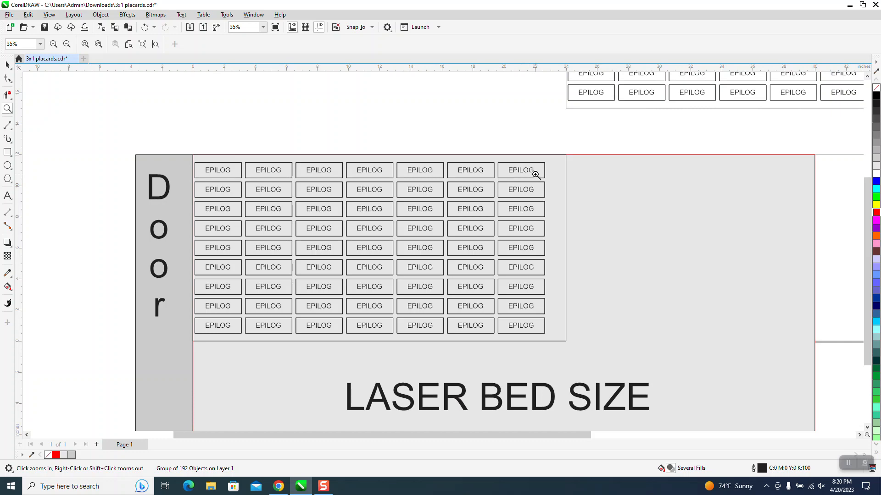
scroll(414, 325, "down", 3)
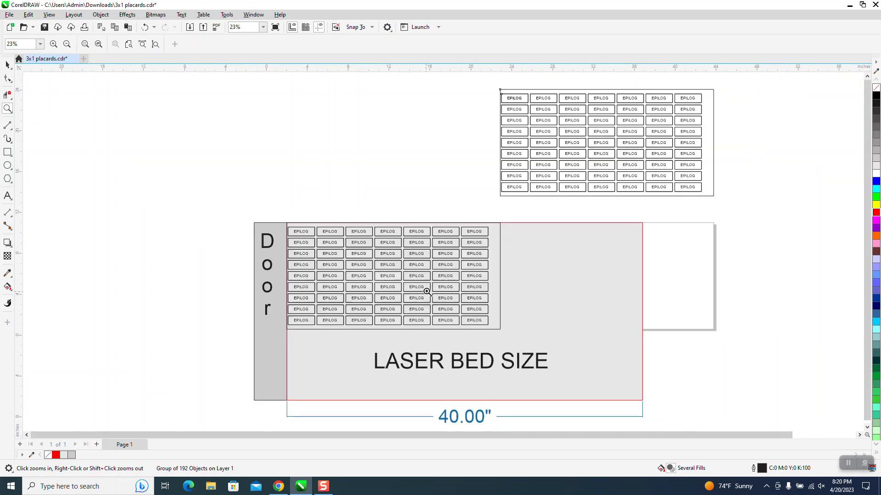
left_click(7, 65)
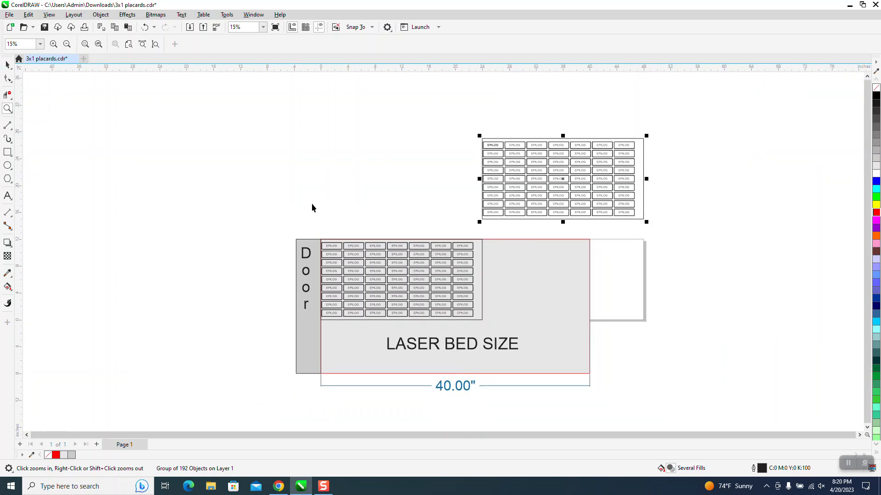
left_click(387, 262)
left_click_drag(388, 262, 364, 147)
Step: Try aligning the newly grouped half with the laser bed's top-left corner, and undo the move
left_click_drag(482, 142, 321, 241)
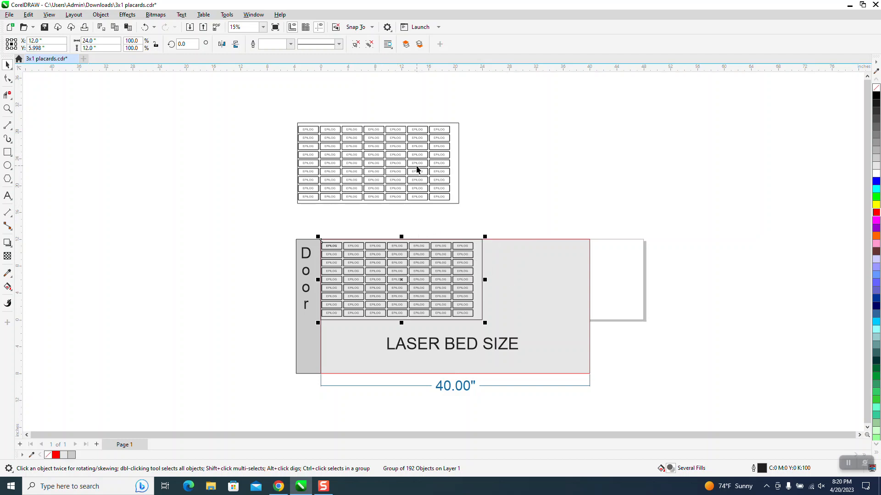
left_click(144, 27)
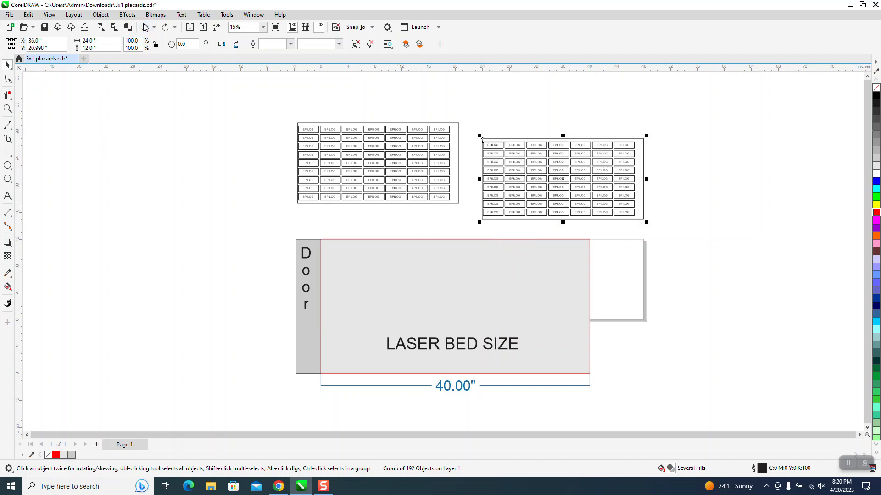
Step: Set the rotated half's rotation to 0 degrees and snap its top-right corner to the other half's top-left corner
left_click(398, 142)
left_click(177, 44)
type("0")
key("Return")
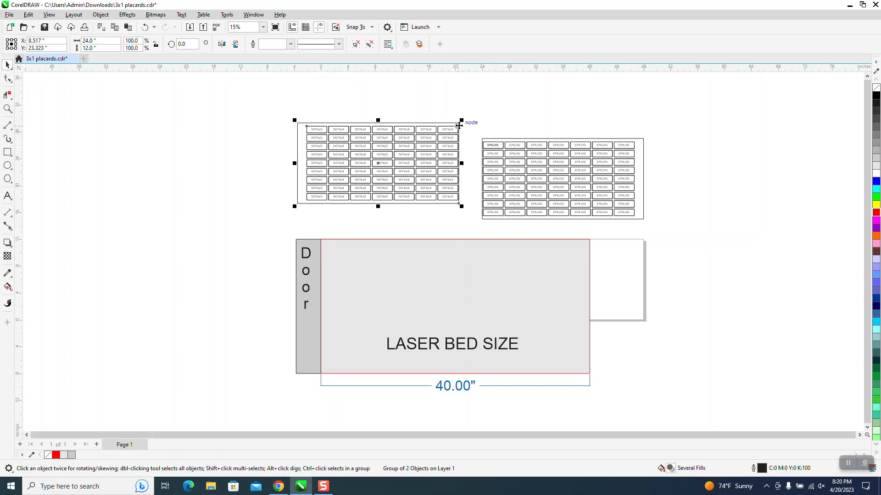
left_click_drag(458, 125, 482, 140)
Step: Check the joint between the two sheet halves and group them into one 48-inch sheet
left_click_drag(277, 122, 564, 237)
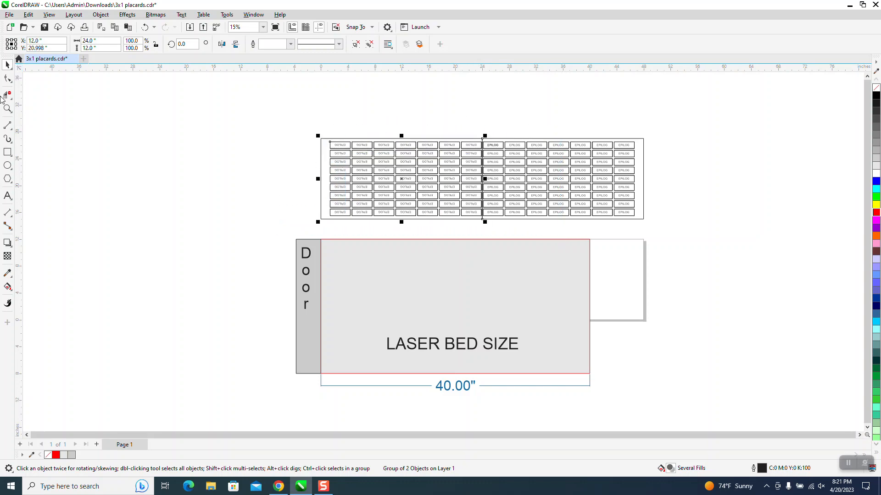
left_click(7, 109)
left_click_drag(477, 129, 511, 163)
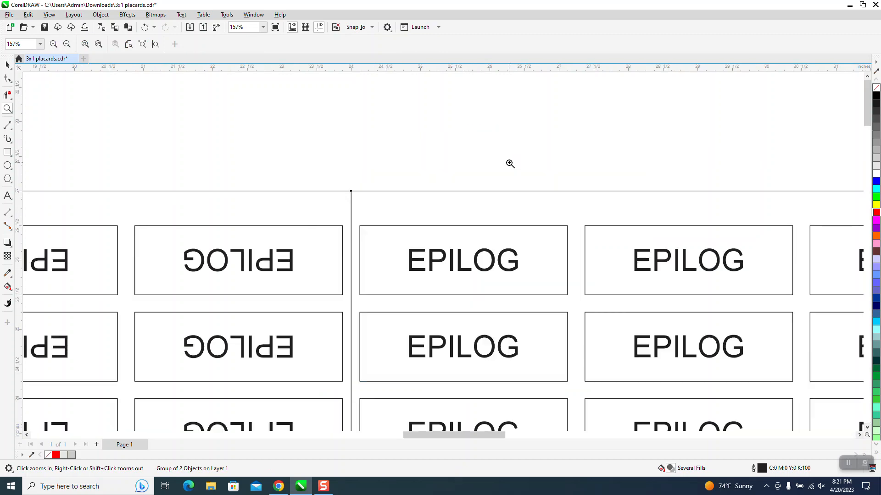
scroll(350, 164, "down", 5)
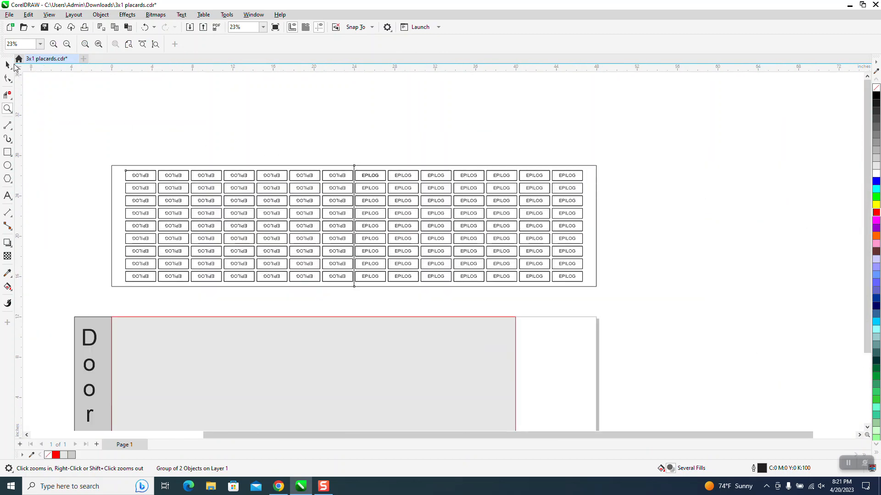
left_click(7, 65)
left_click_drag(55, 124, 622, 295)
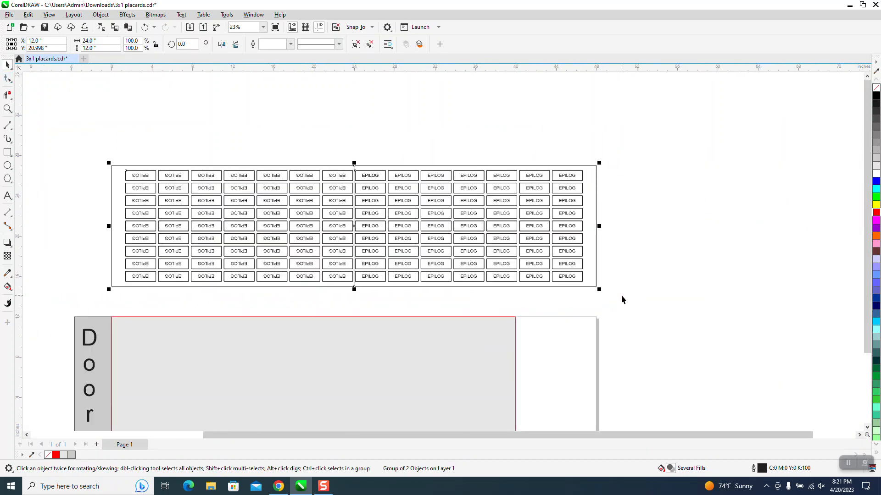
scroll(534, 245, "down", 1)
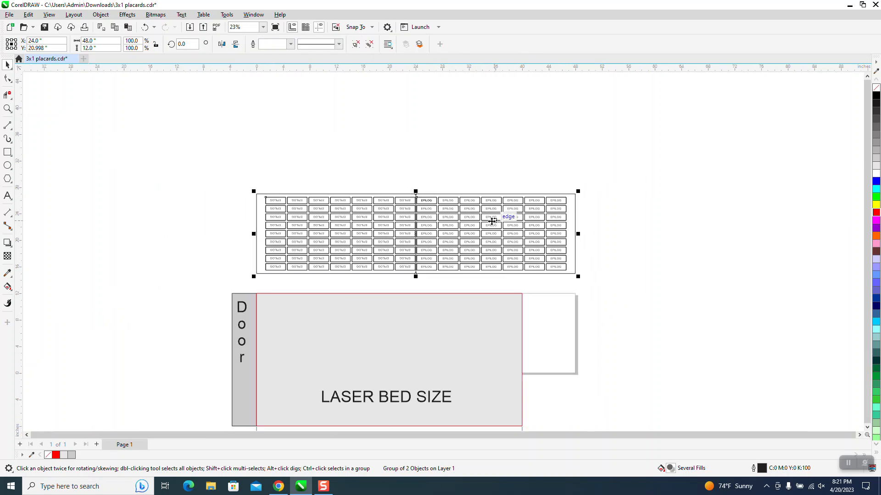
Step: Try placing the 48-inch sheet with its center line on the bed's left edge, and undo the move
left_click_drag(415, 191, 405, 366)
left_click(7, 109)
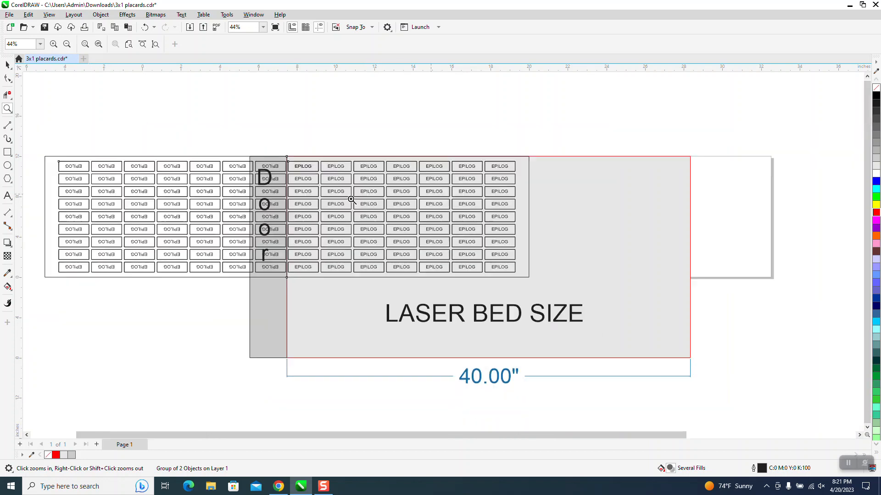
right_click(374, 197)
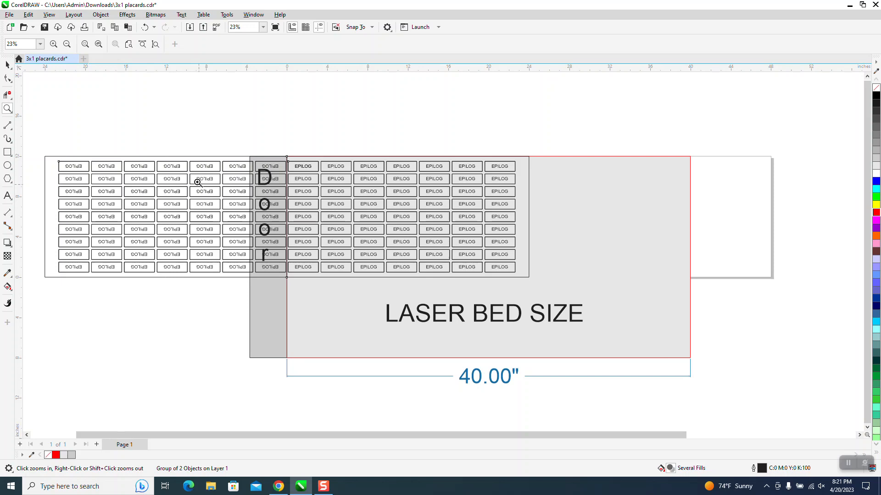
left_click(145, 27)
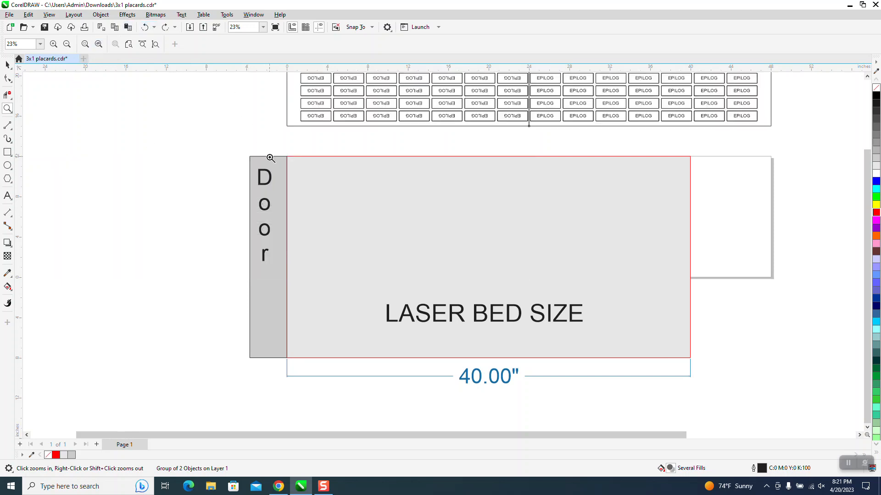
Step: Rotate the grouped 48-inch sheet above the laser bed by 180 degrees
right_click(293, 257)
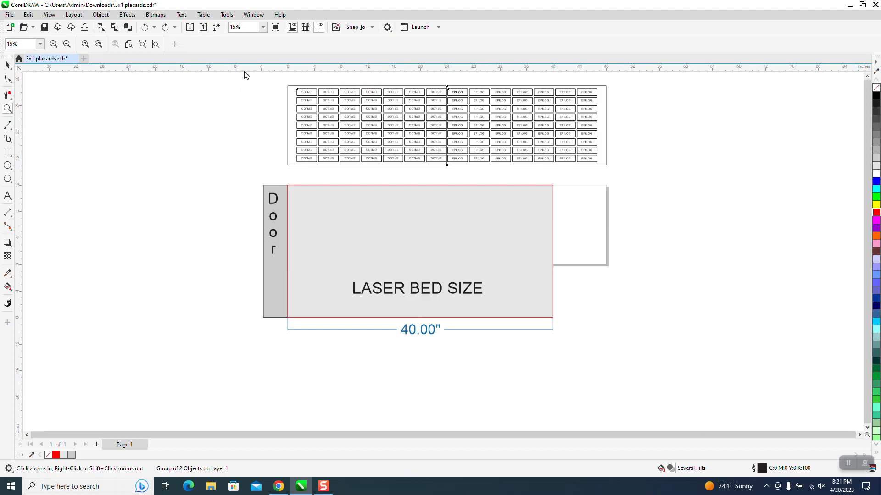
left_click(8, 65)
left_click(187, 44)
type("180")
key("Return")
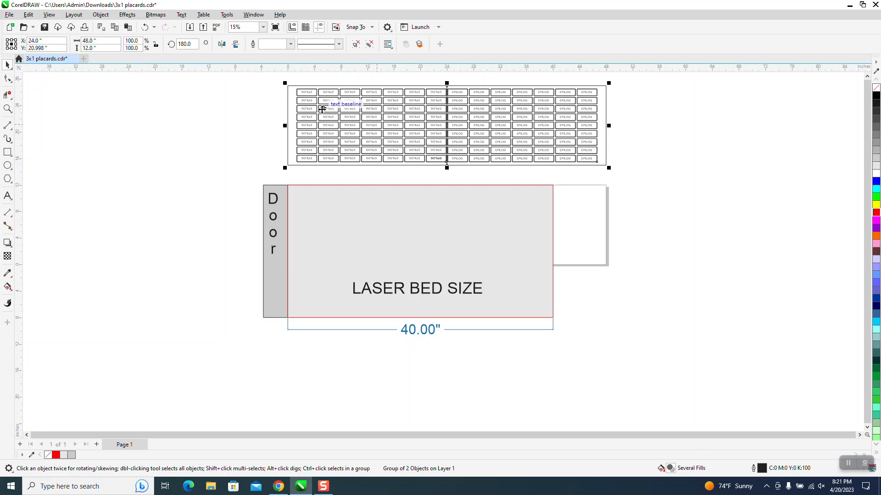
Step: Move the rotated 48-inch sheet onto the bed, snapping the top of its center line to the bed's top-left corner
left_click_drag(457, 101, 296, 205)
left_click(7, 108)
left_click_drag(240, 154, 359, 231)
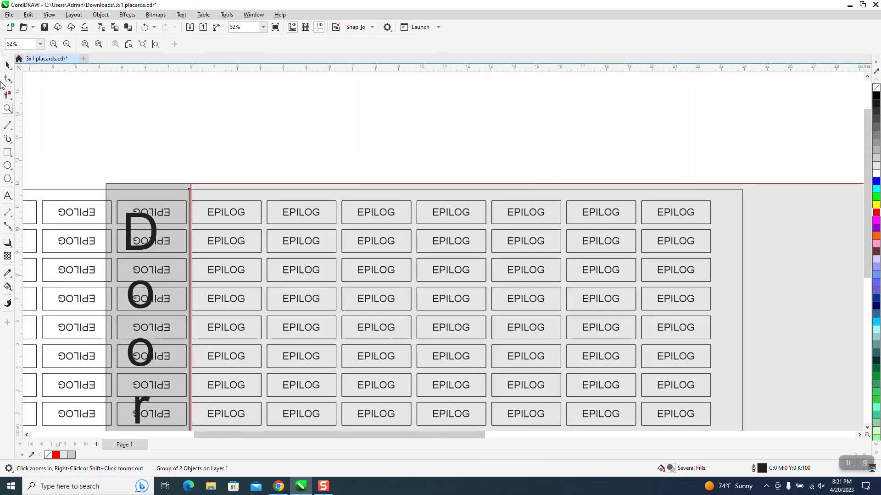
left_click(7, 65)
left_click_drag(199, 204, 192, 186)
left_click_drag(206, 123, 205, 123)
left_click(205, 123)
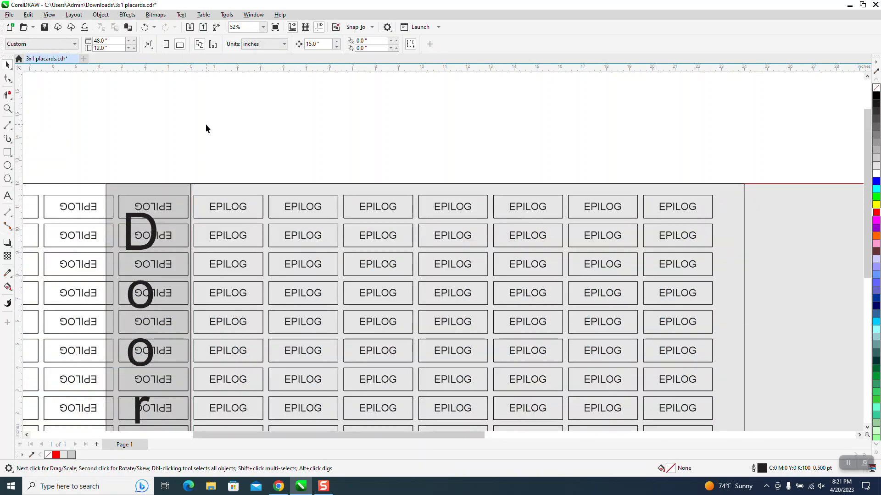
Step: Draw a rectangle about 2.6 by 0.85 inches on the empty bed area to the right of the placards
scroll(205, 125, "down", 3)
scroll(215, 138, "down", 2)
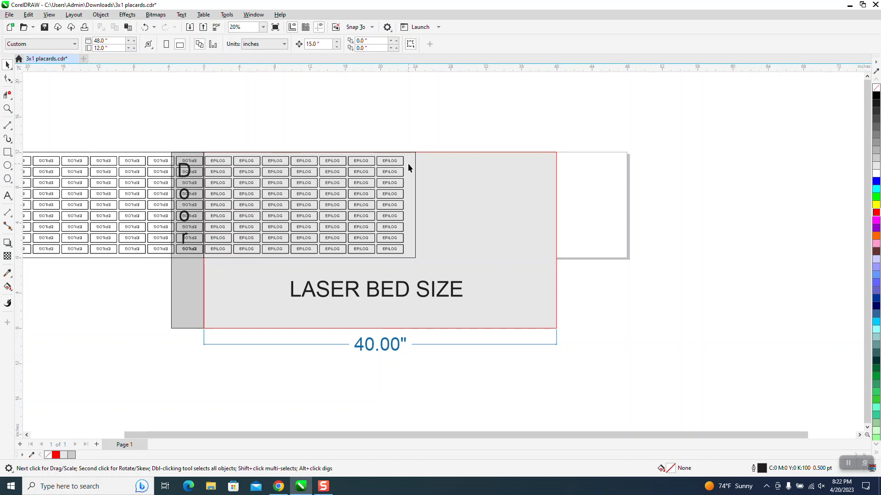
left_click(7, 109)
left_click_drag(367, 150, 483, 267)
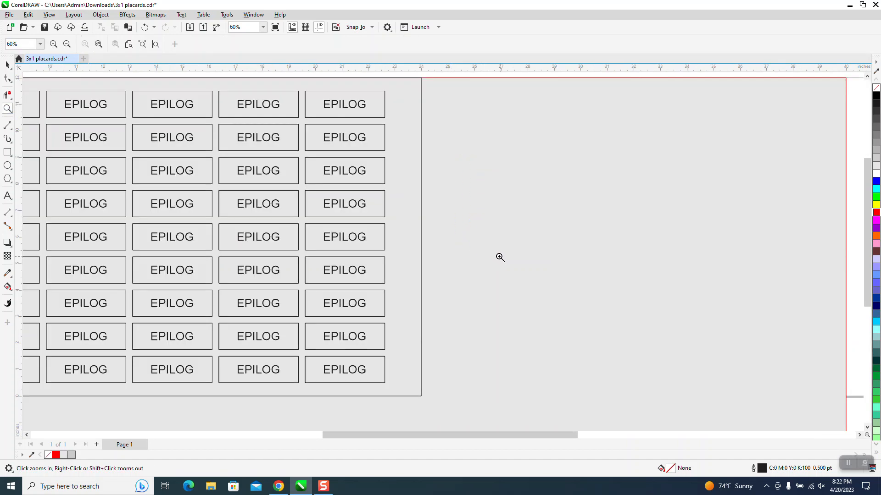
left_click(10, 155)
left_click_drag(484, 169, 553, 192)
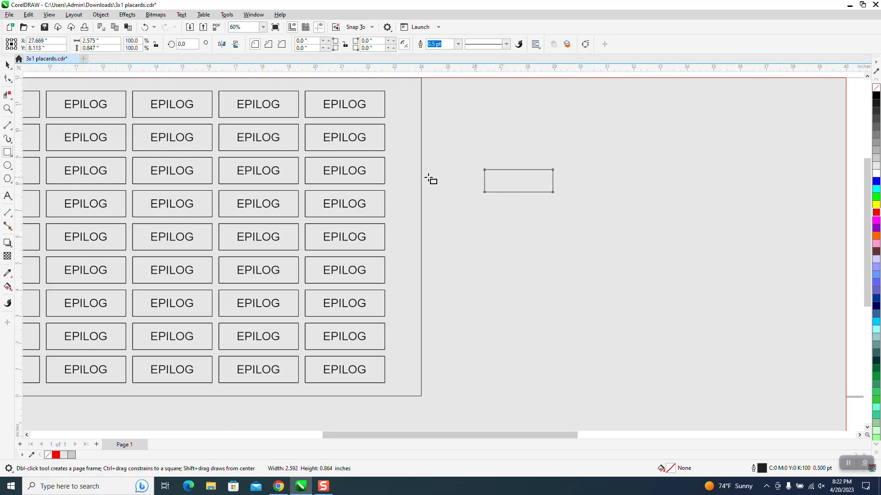
Step: Set the new rectangle's size to 3 by 1 inches and give it a red outline
double_click(106, 40)
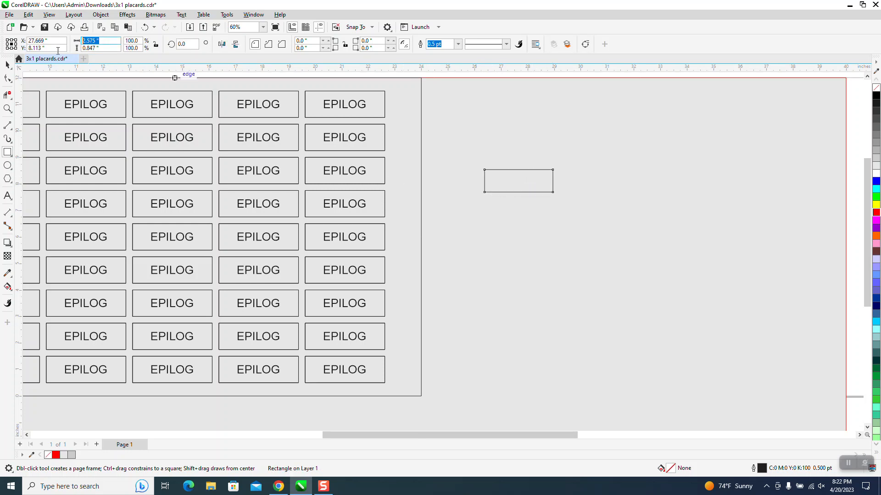
type("3")
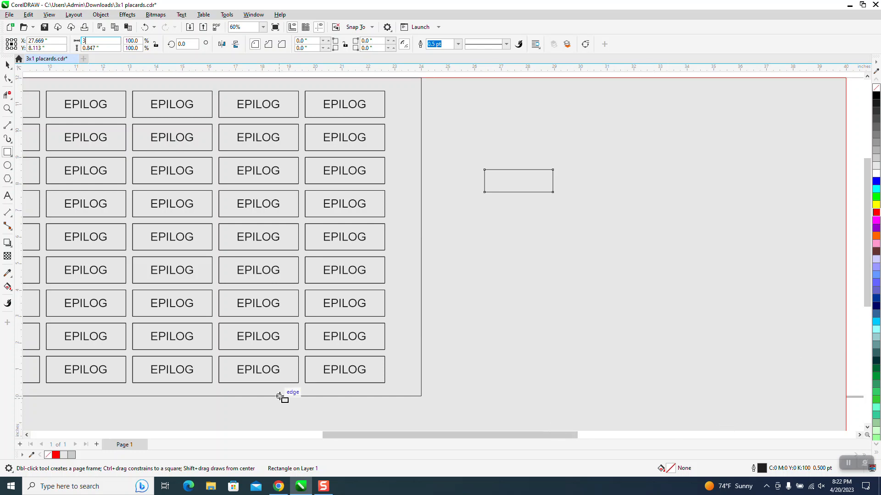
double_click(112, 46)
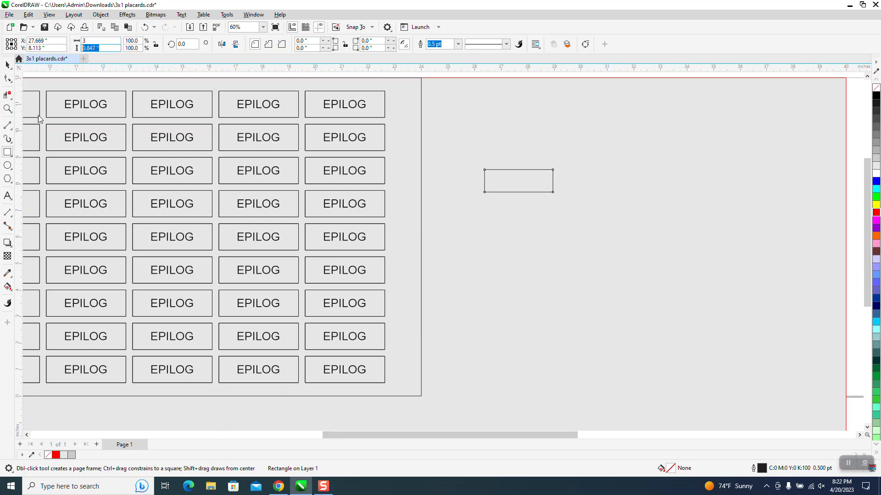
type("1")
key("Return")
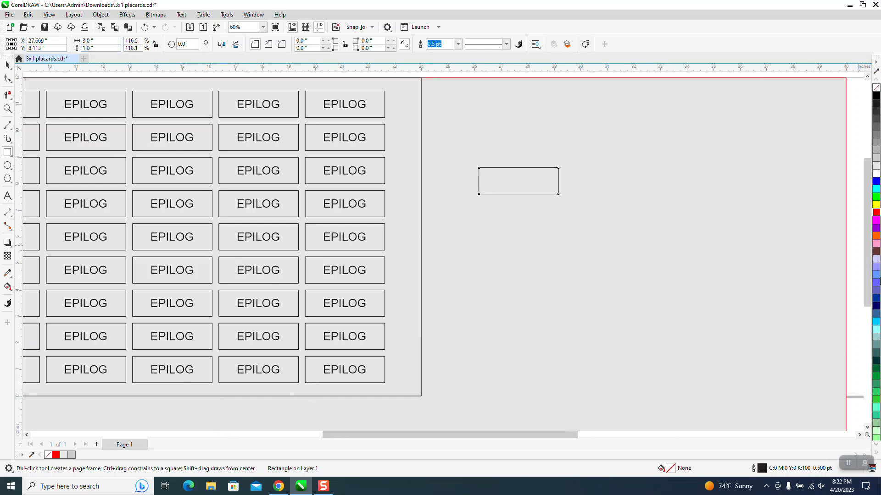
right_click(877, 216)
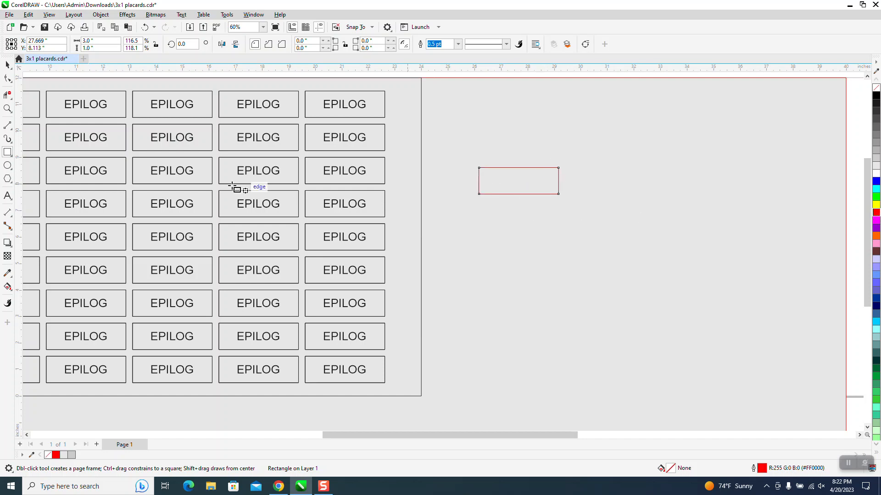
Step: Snap the red rectangle onto the sheet's top-right placard and place a copy on the bottom-right placard
left_click(6, 67)
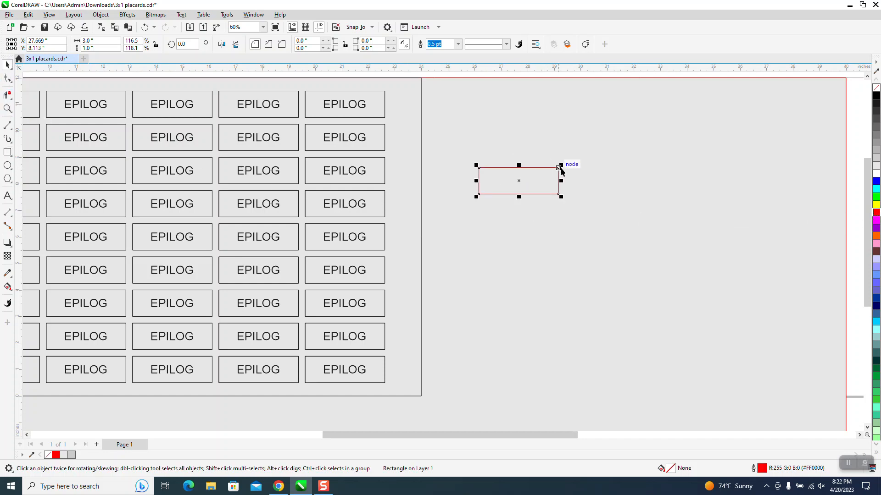
left_click_drag(558, 168, 385, 92)
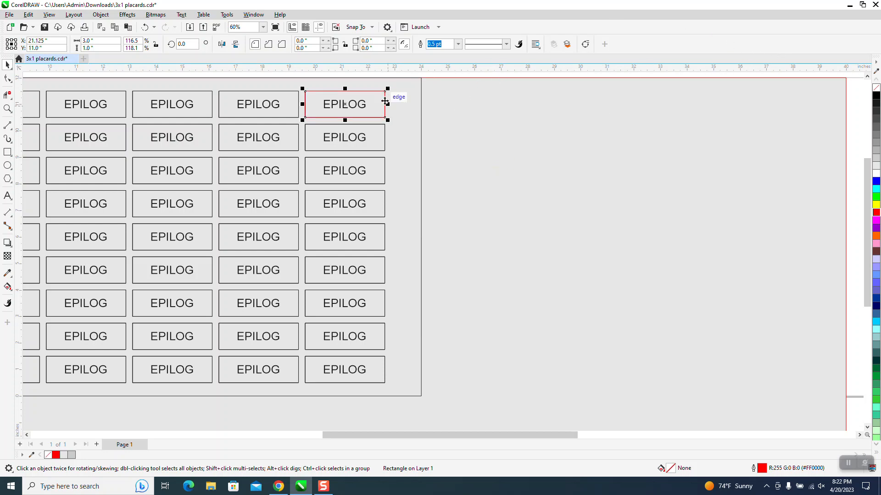
left_click_drag(385, 91, 385, 363)
scroll(377, 349, "down", 2)
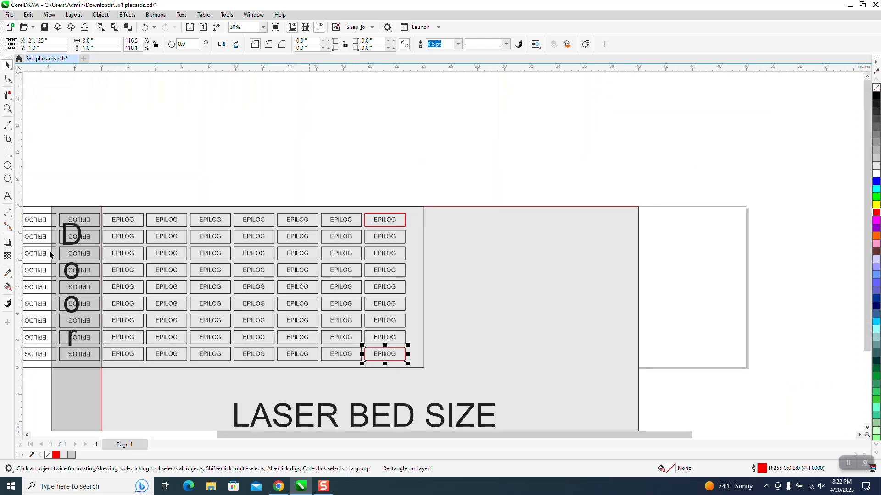
left_click(406, 238)
left_click(408, 200)
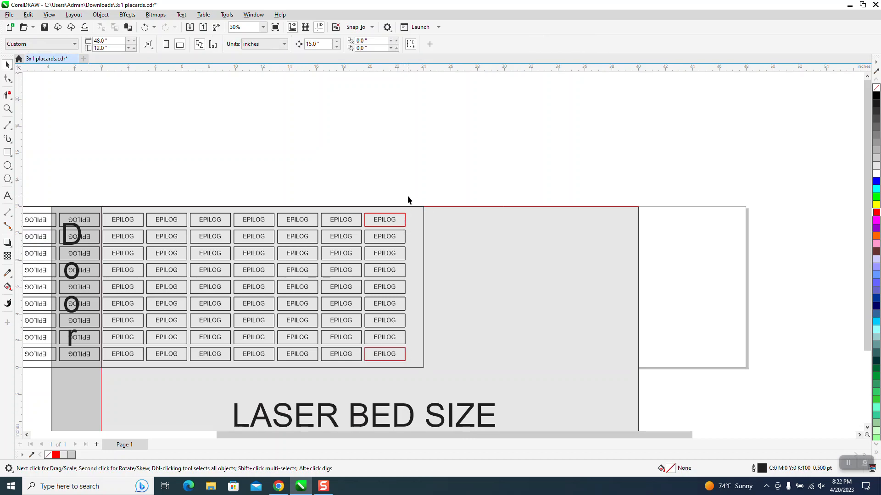
Step: Select the red registration rectangles in the sheet's last column and examine how the upper one aligns with its placard
left_click_drag(398, 356, 360, 379)
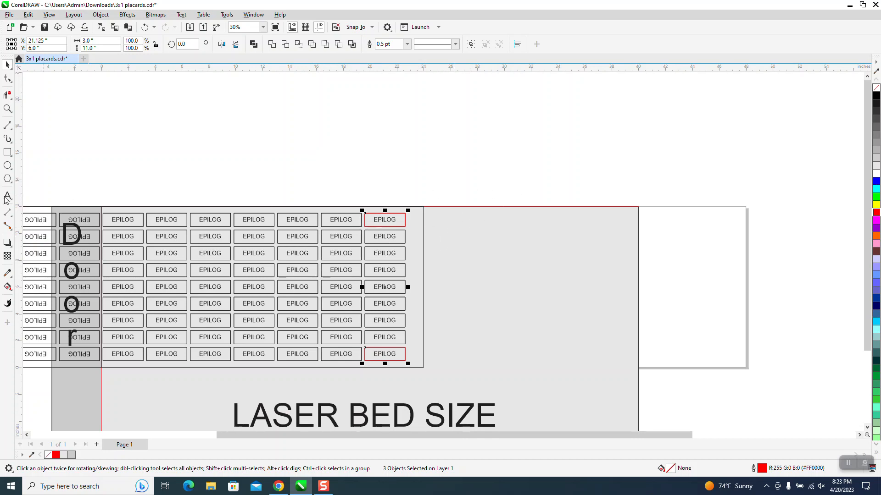
left_click(7, 109)
left_click_drag(350, 188, 509, 261)
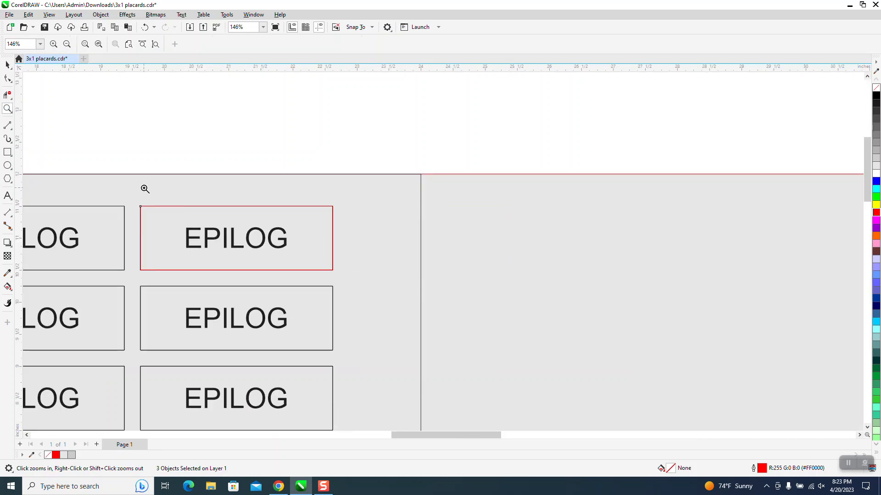
scroll(244, 216, "down", 1)
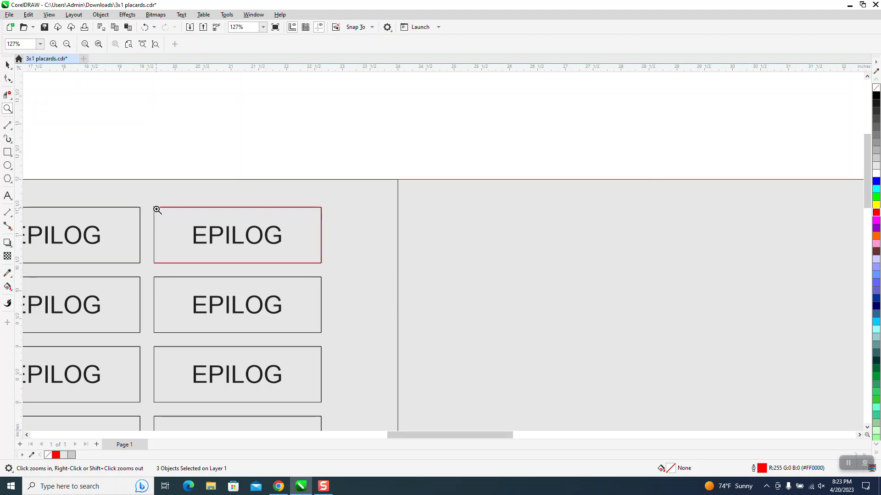
left_click_drag(323, 225, 329, 252)
scroll(328, 233, "down", 6)
scroll(330, 231, "down", 12)
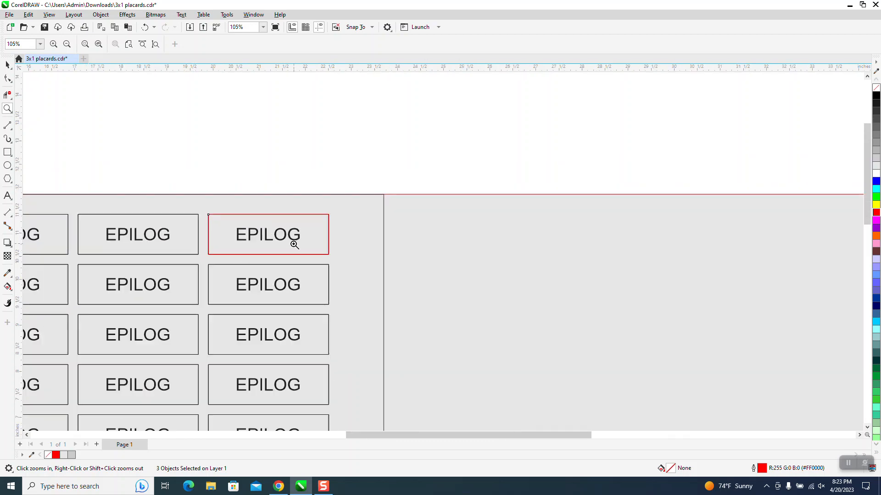
Step: Examine the full 48-inch sheet's position against the laser bed and door, including both red registration rectangles
scroll(291, 241, "down", 3)
scroll(297, 244, "down", 6)
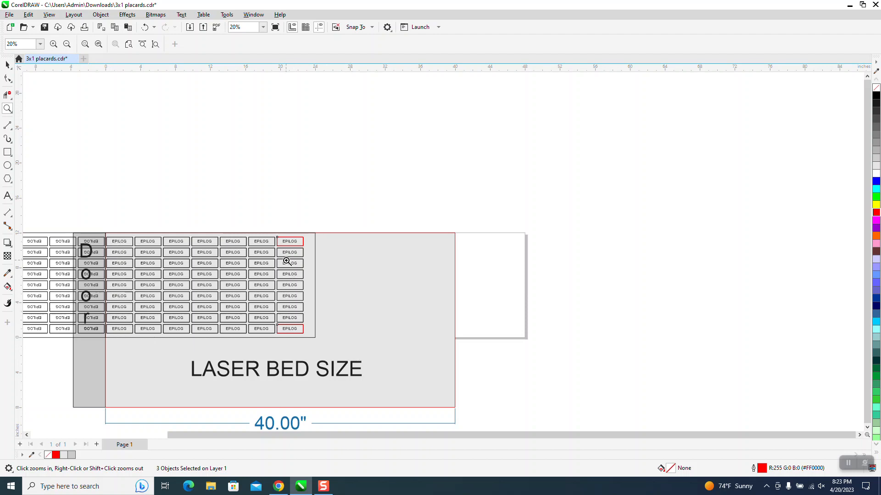
scroll(295, 249, "down", 1)
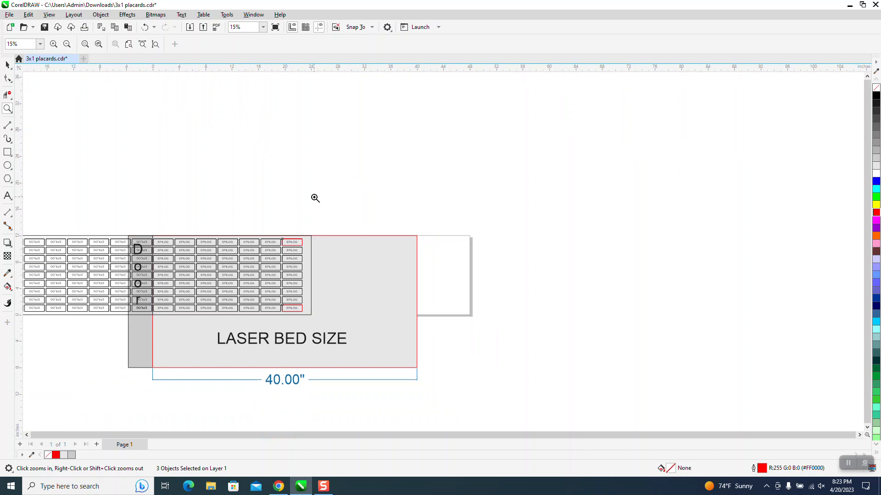
scroll(315, 198, "down", 1)
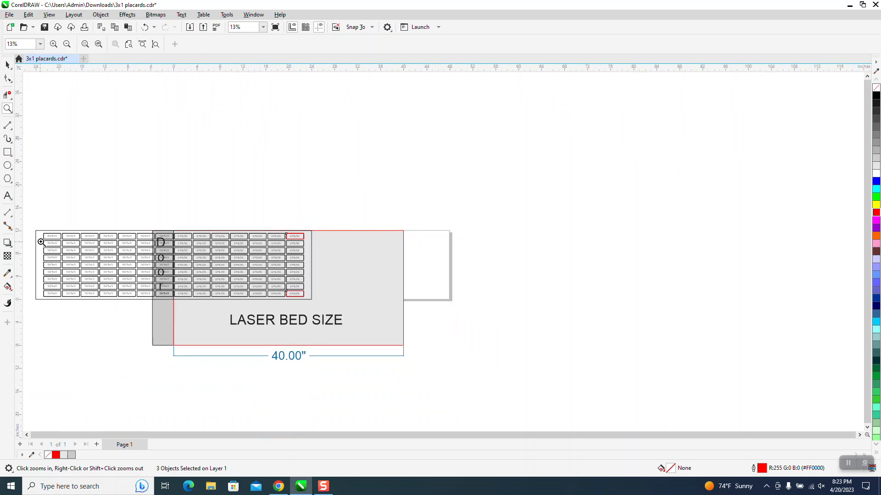
left_click_drag(33, 225, 350, 321)
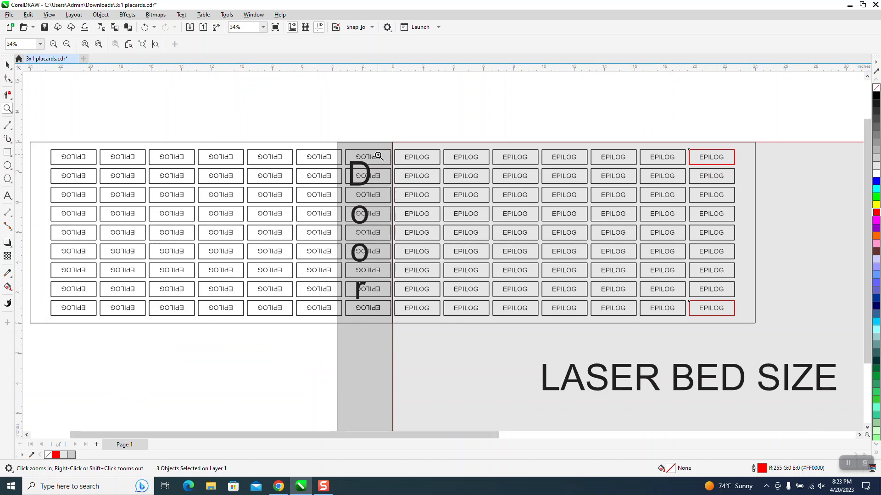
scroll(372, 162, "down", 5)
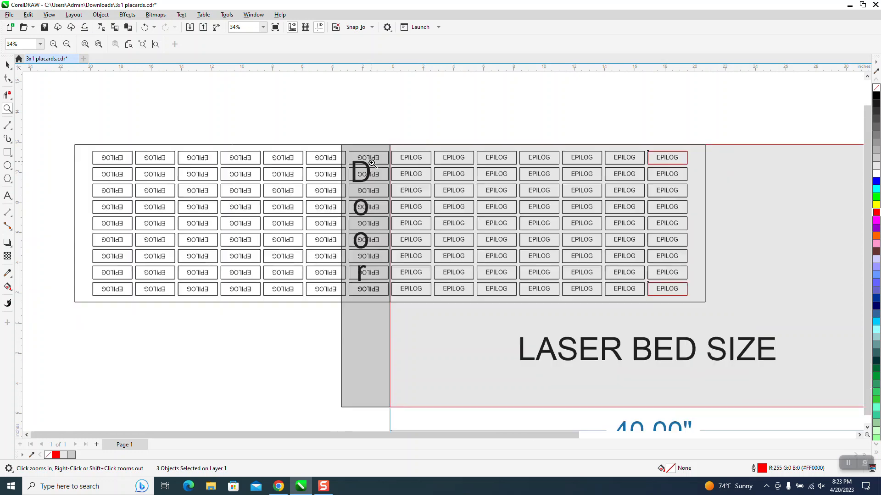
left_click_drag(219, 150, 744, 328)
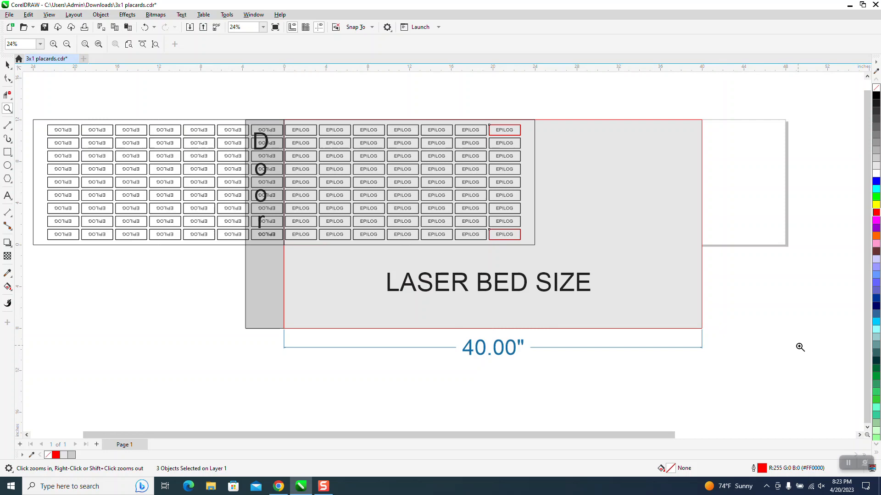